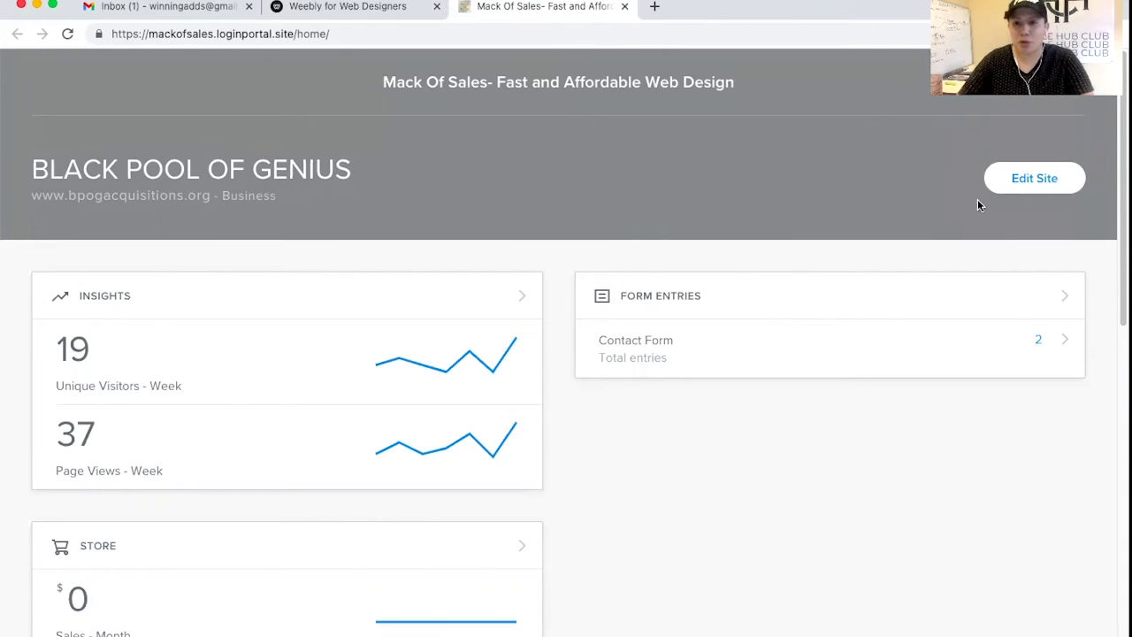
- Open the Black Pool of Genius site for editing and look over its home page sections
left_click(1032, 181)
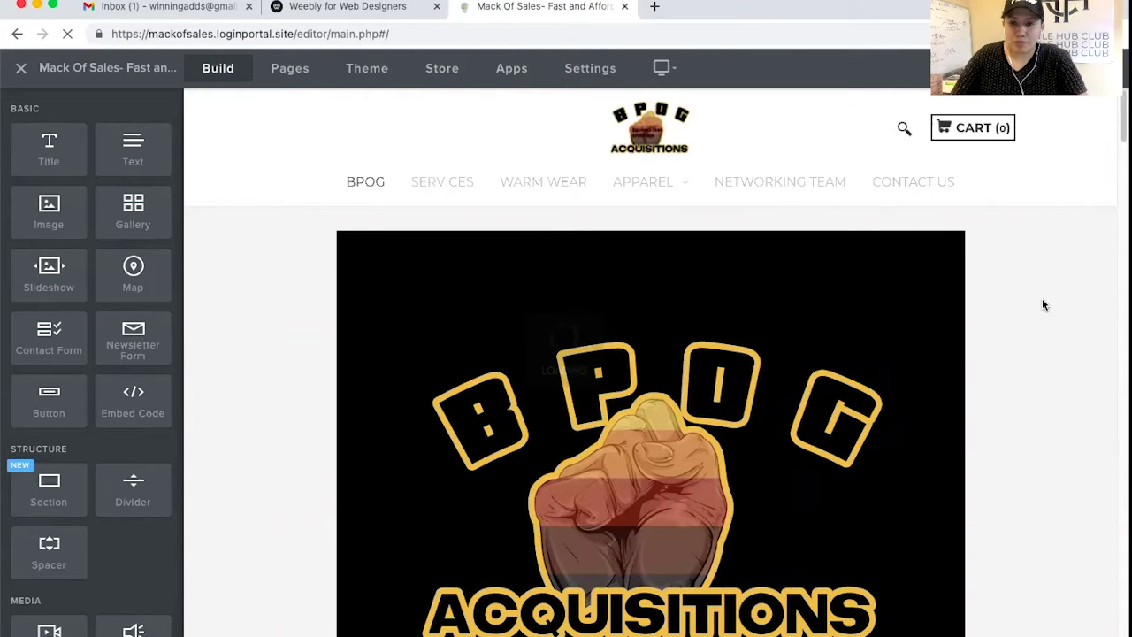
scroll(1042, 301, "down", 5)
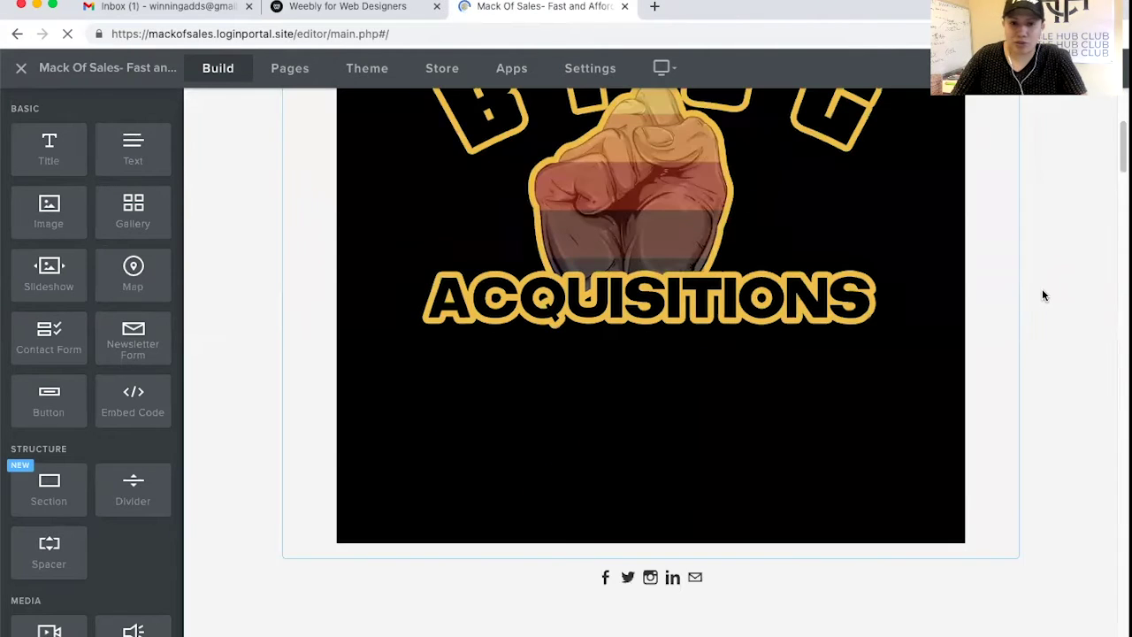
scroll(1043, 294, "down", 6)
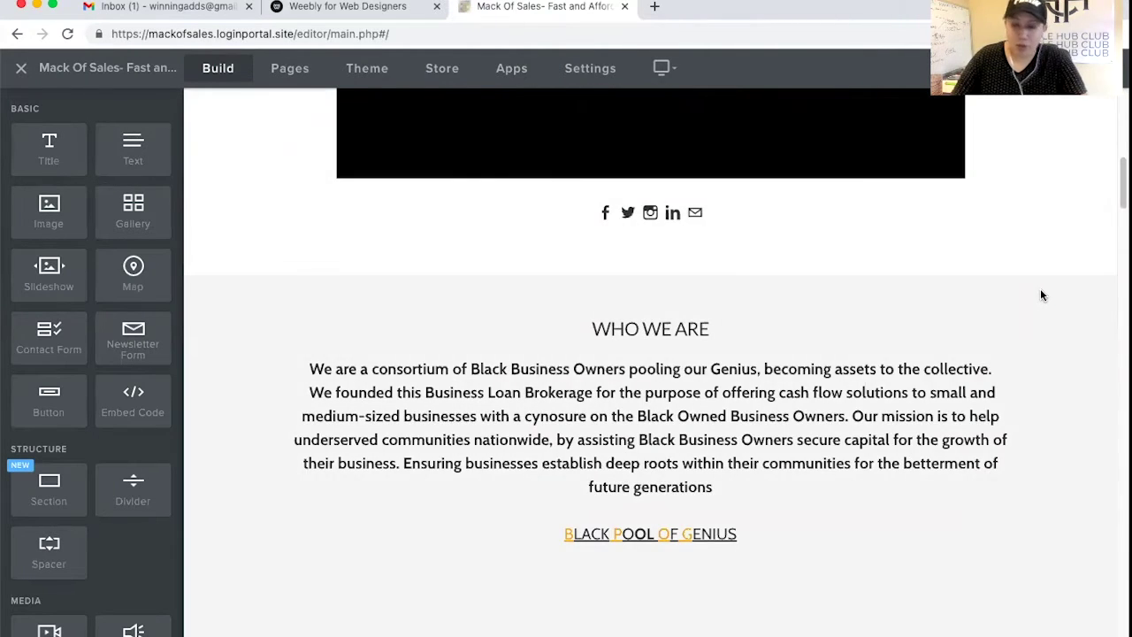
scroll(1041, 296, "down", 1)
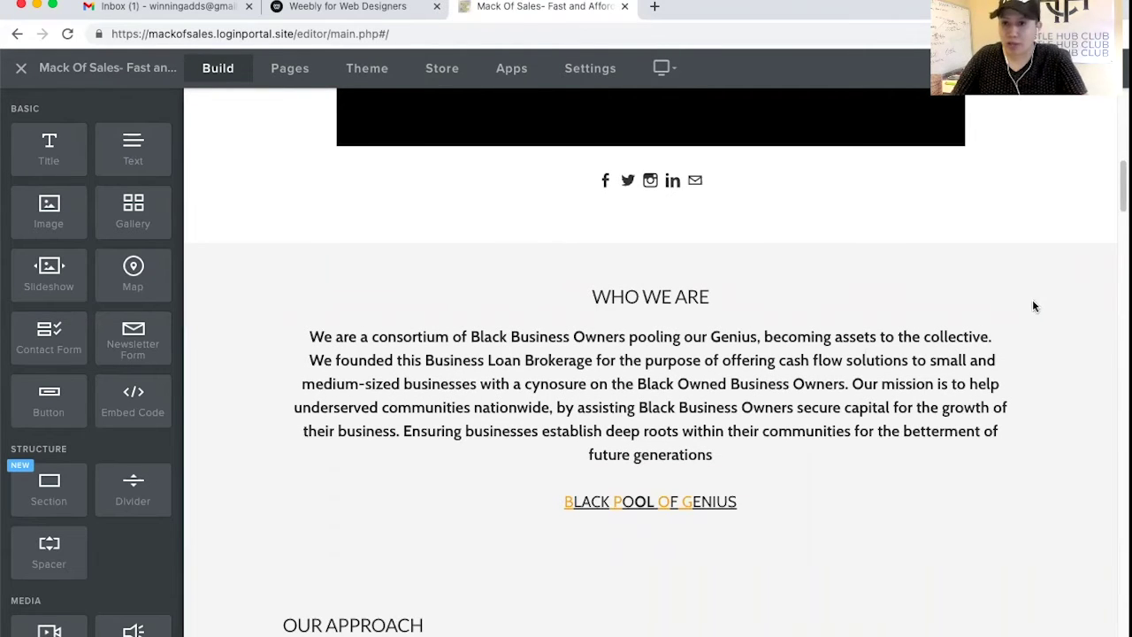
scroll(1038, 301, "up", 6)
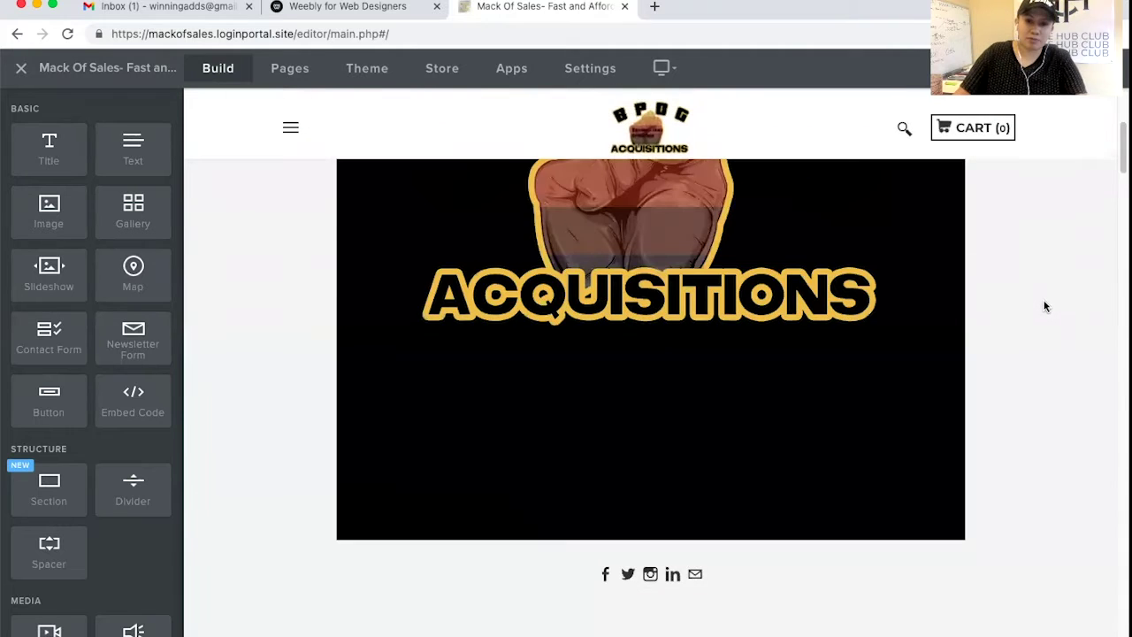
scroll(1036, 298, "up", 4)
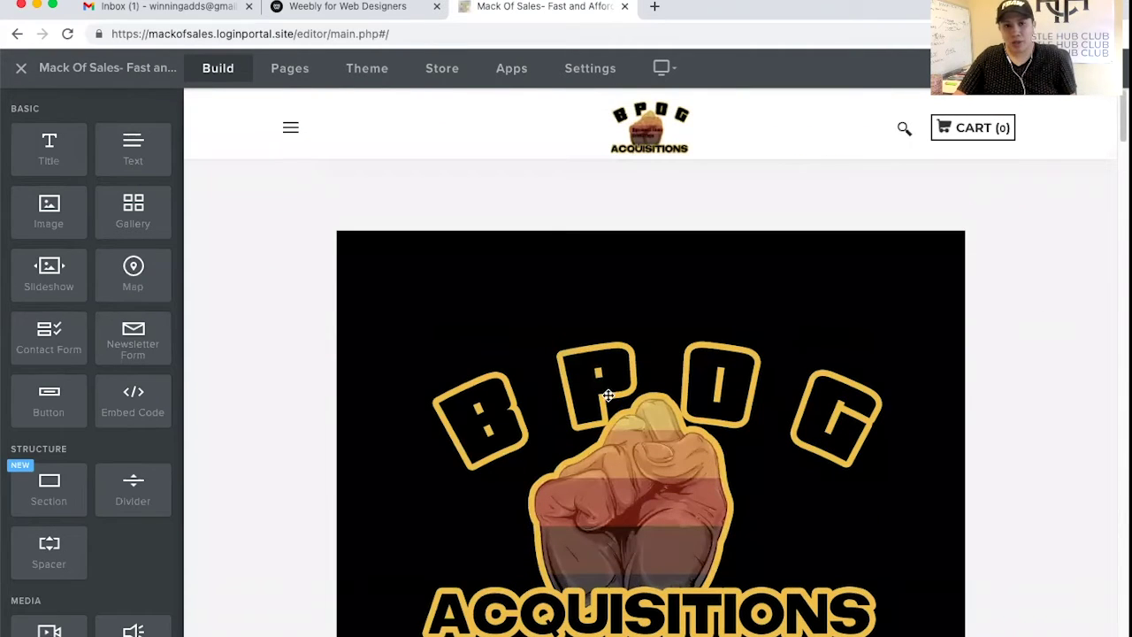
scroll(309, 195, "down", 2)
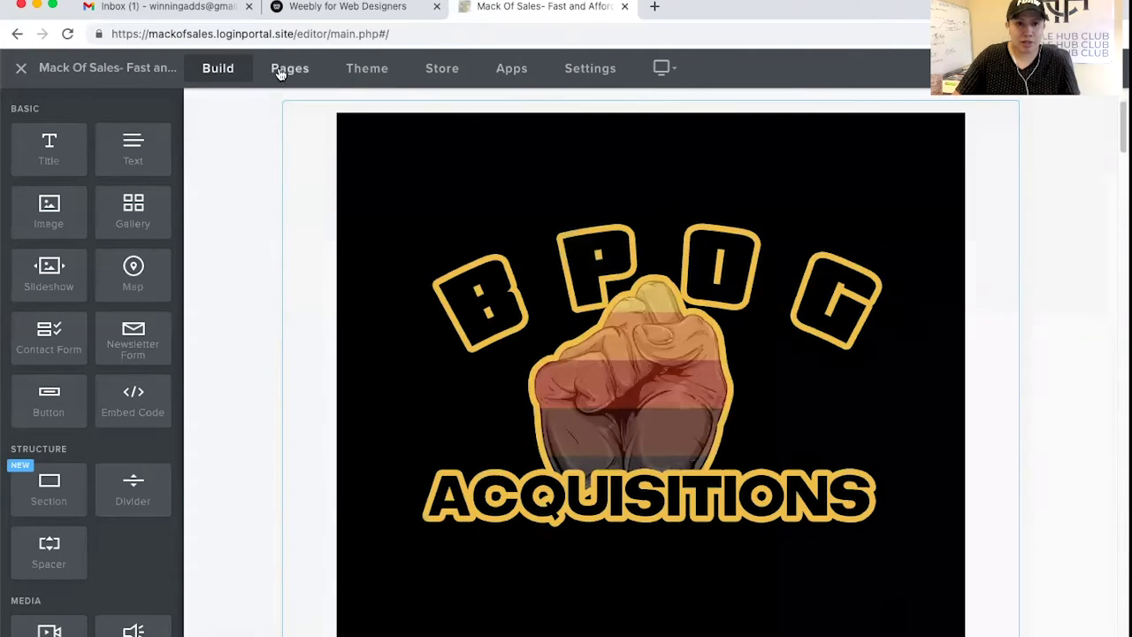
scroll(368, 199, "down", 15)
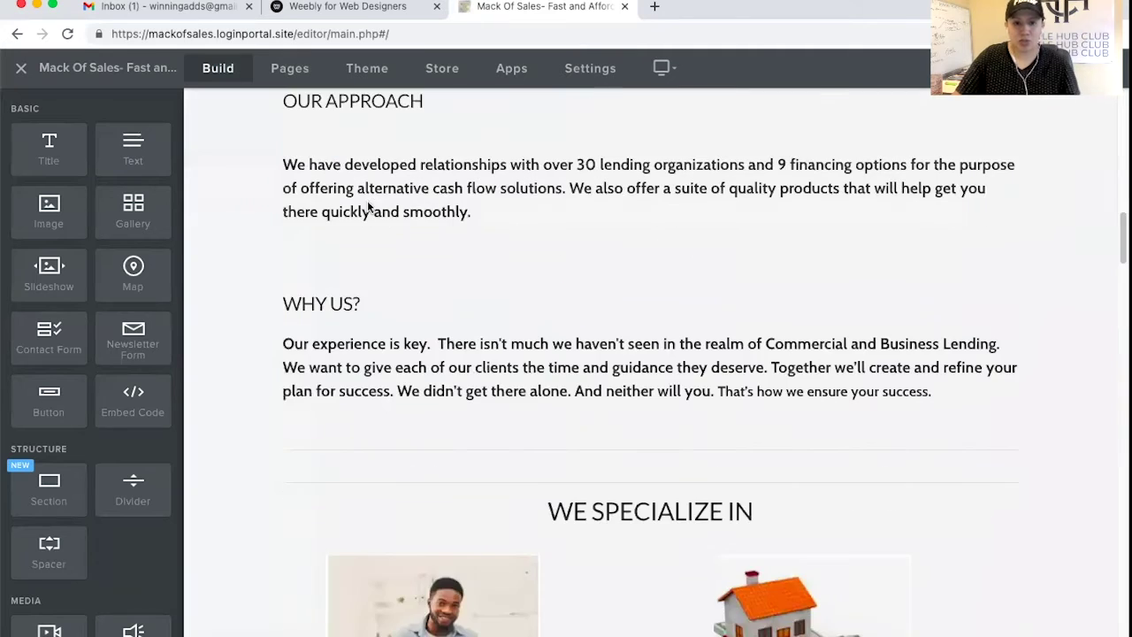
scroll(367, 200, "up", 10)
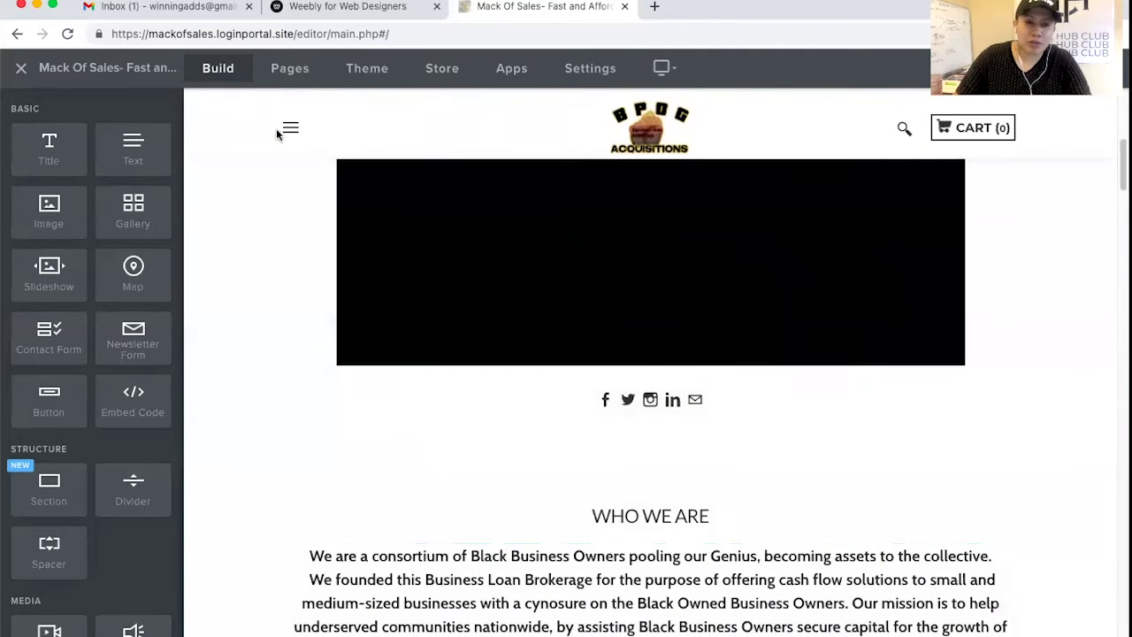
- Go to the Networking Team page and delete the empty element beside The Funding Ninjas image
left_click(290, 132)
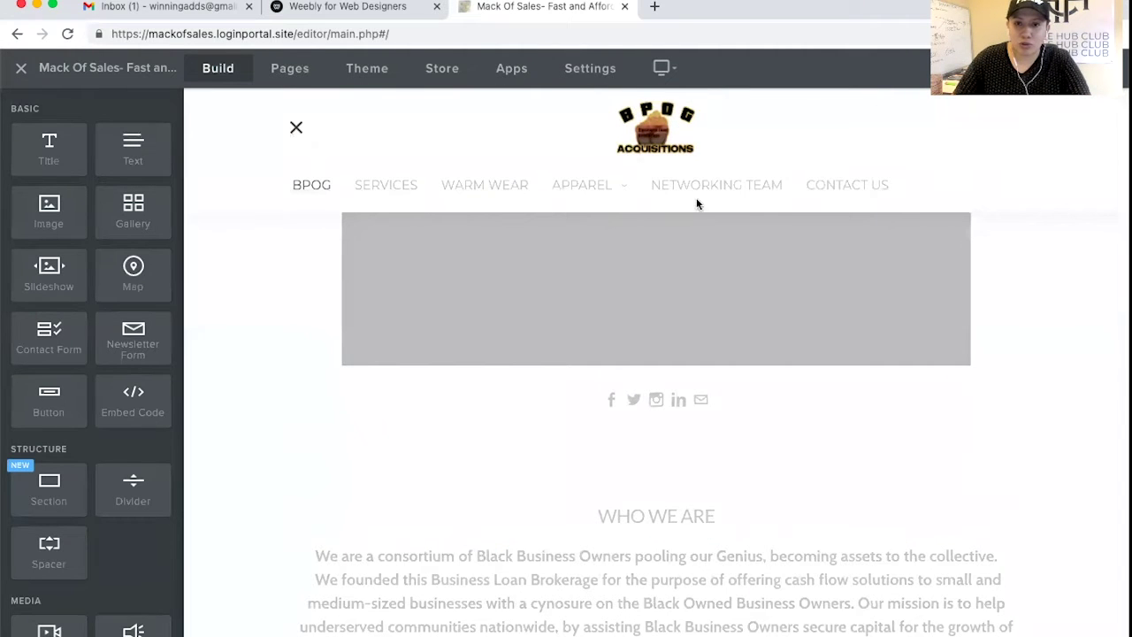
left_click(706, 187)
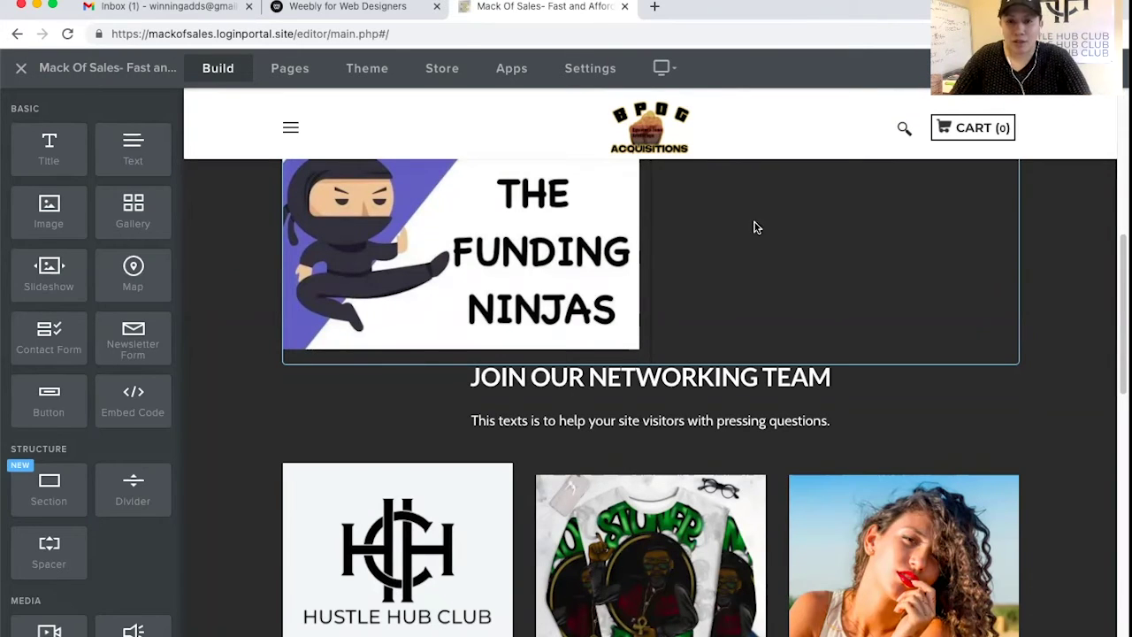
scroll(838, 261, "up", 1)
scroll(837, 260, "up", 3)
left_click(920, 260)
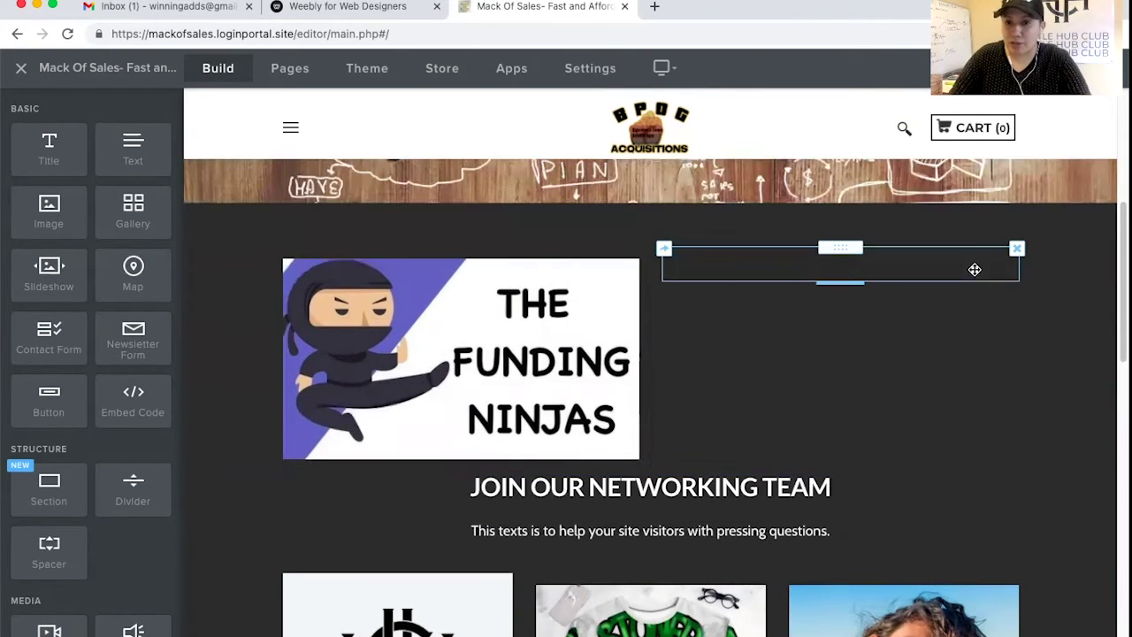
left_click(1016, 248)
left_click(984, 209)
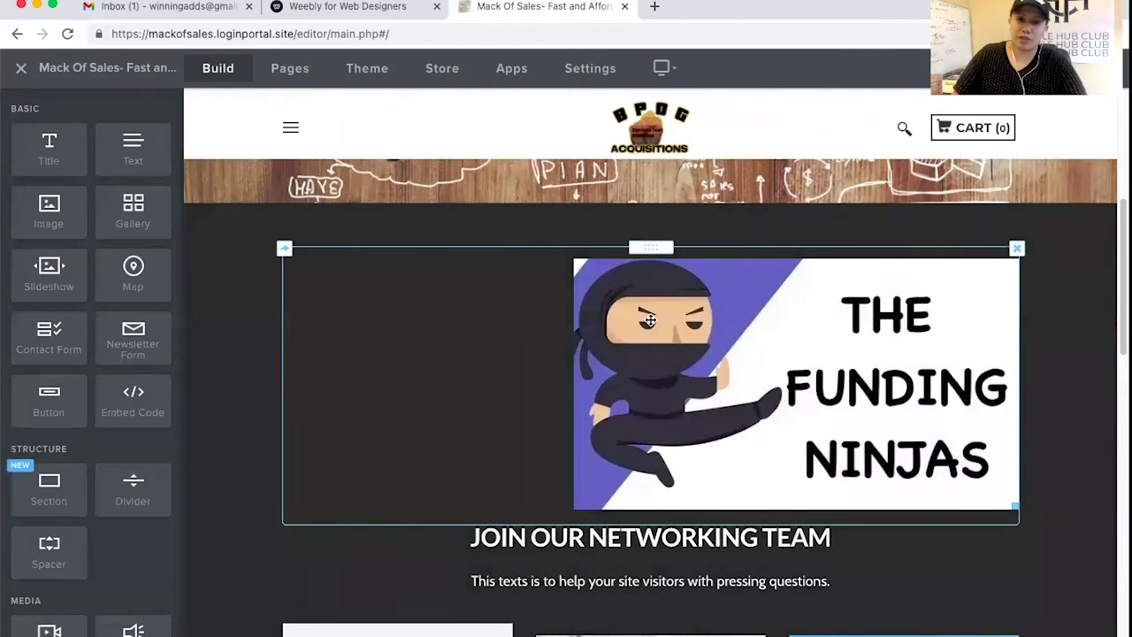
- Center-align The Funding Ninjas image
left_click(649, 321)
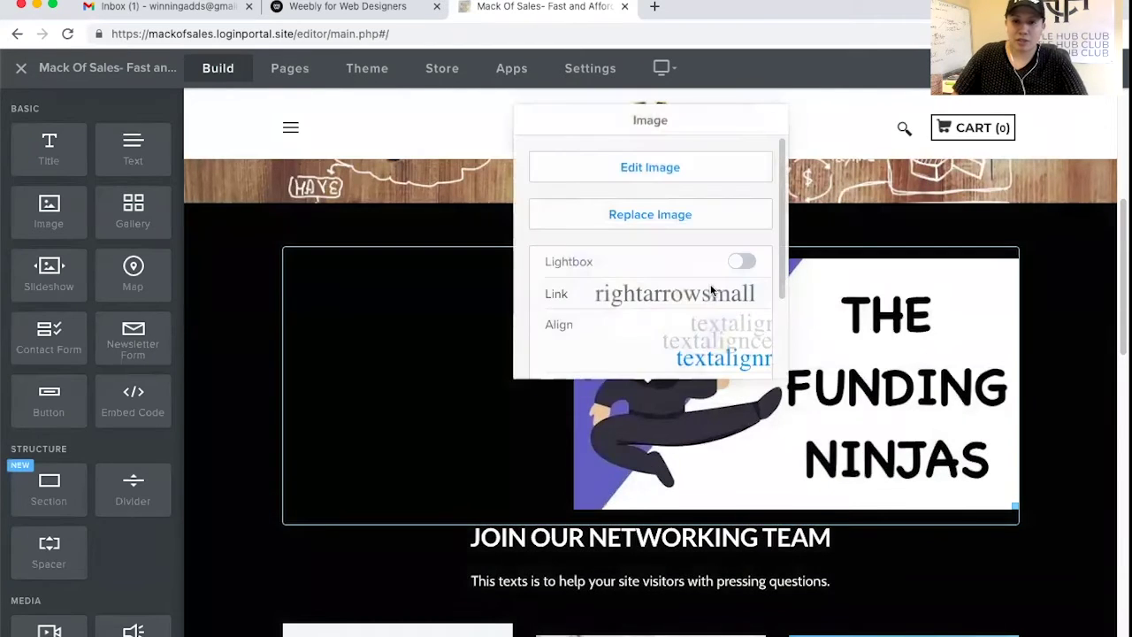
left_click(717, 327)
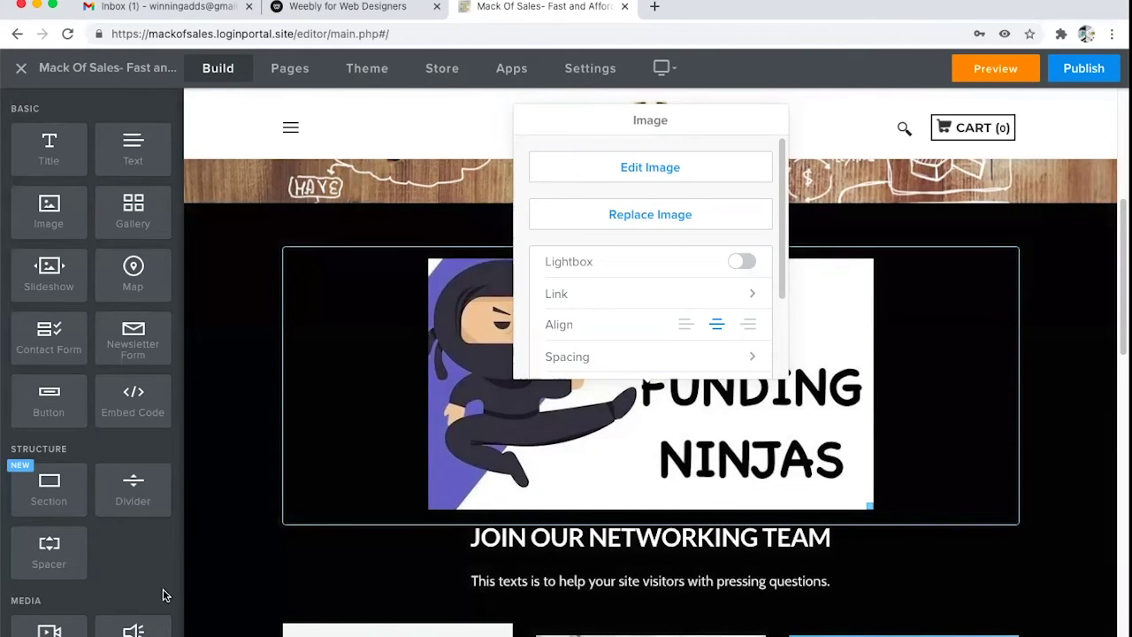
left_click_drag(611, 113, 953, 55)
- Examine the brand columns of the Join Our Networking Team section, comparing the Hustle Hub Club column with the Stoner Dadz column
scroll(795, 380, "down", 5)
scroll(795, 380, "down", 3)
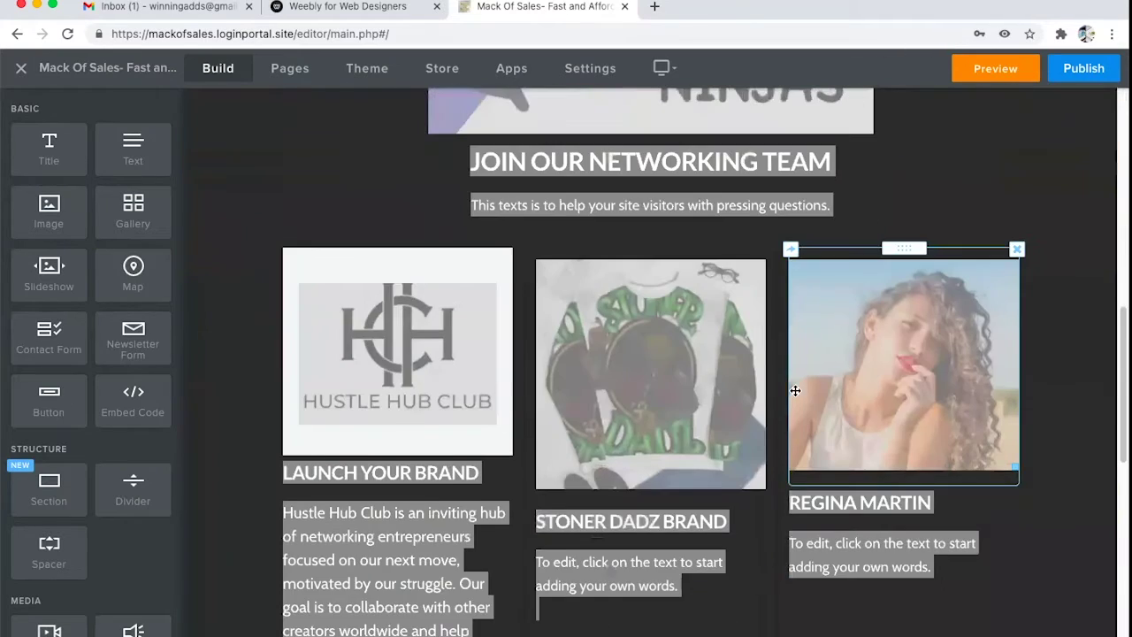
scroll(1081, 243, "up", 7)
scroll(1031, 332, "down", 4)
scroll(1030, 341, "down", 4)
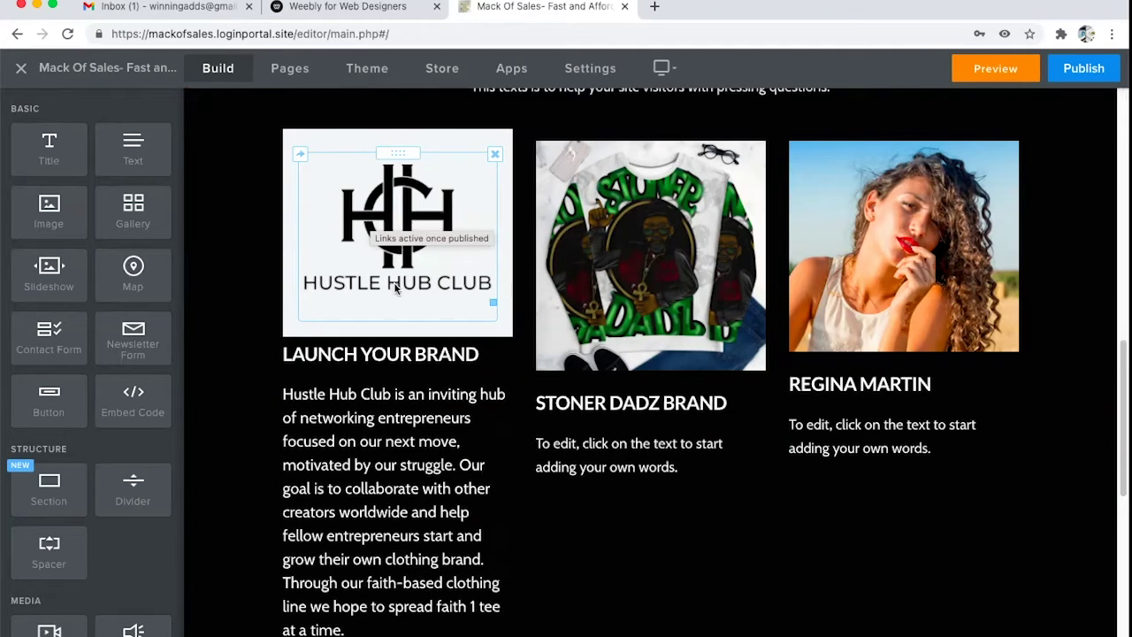
scroll(390, 281, "down", 1)
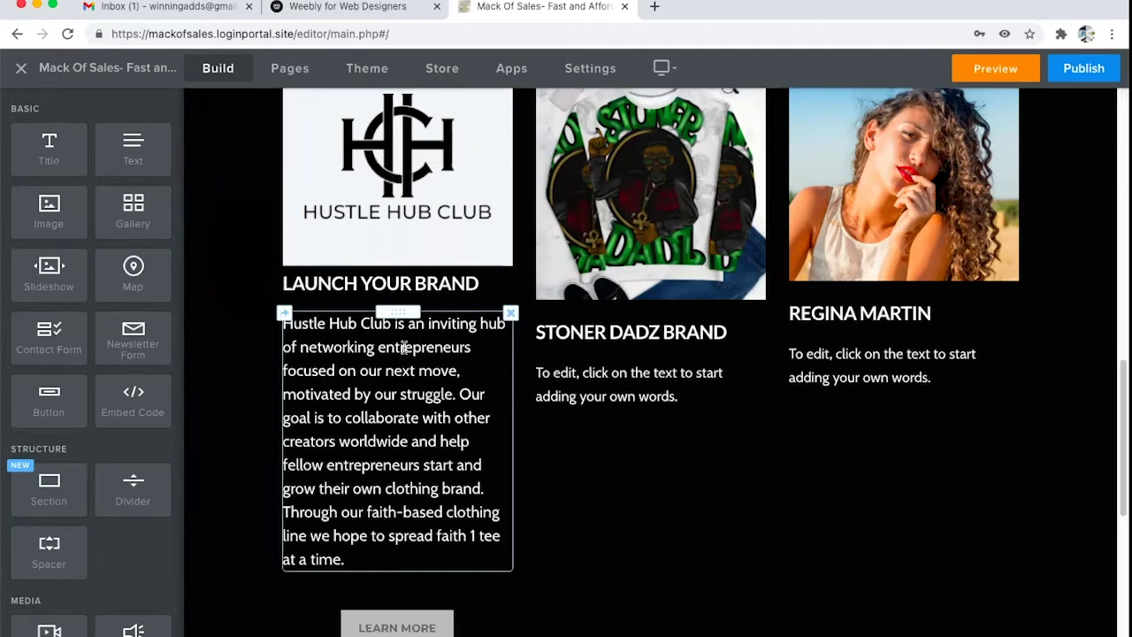
scroll(428, 375, "down", 2)
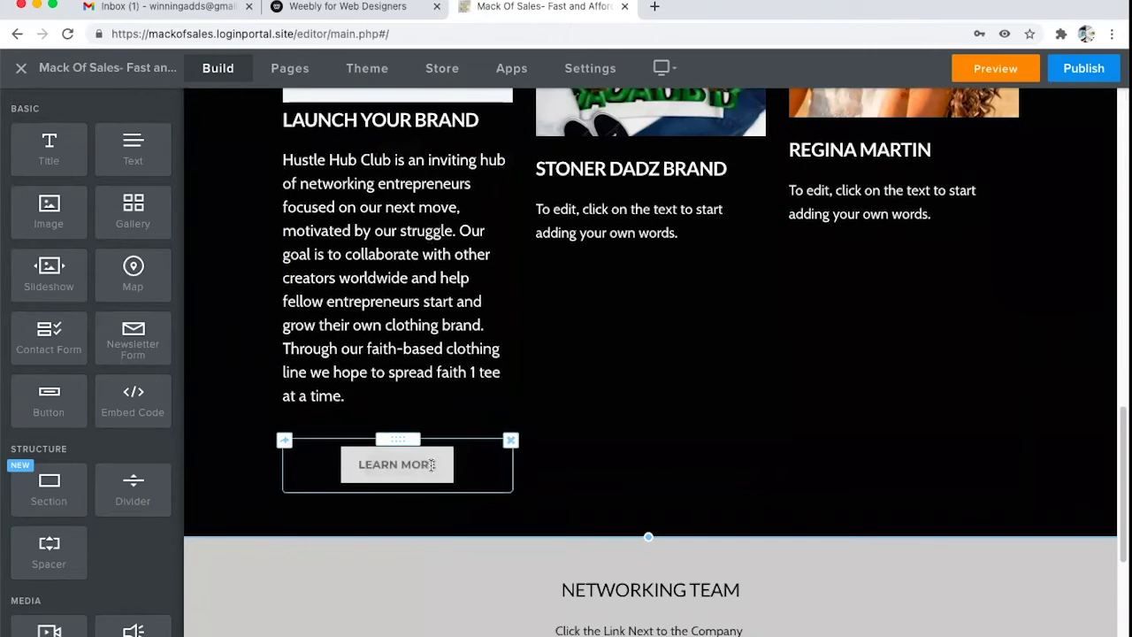
scroll(366, 341, "up", 3)
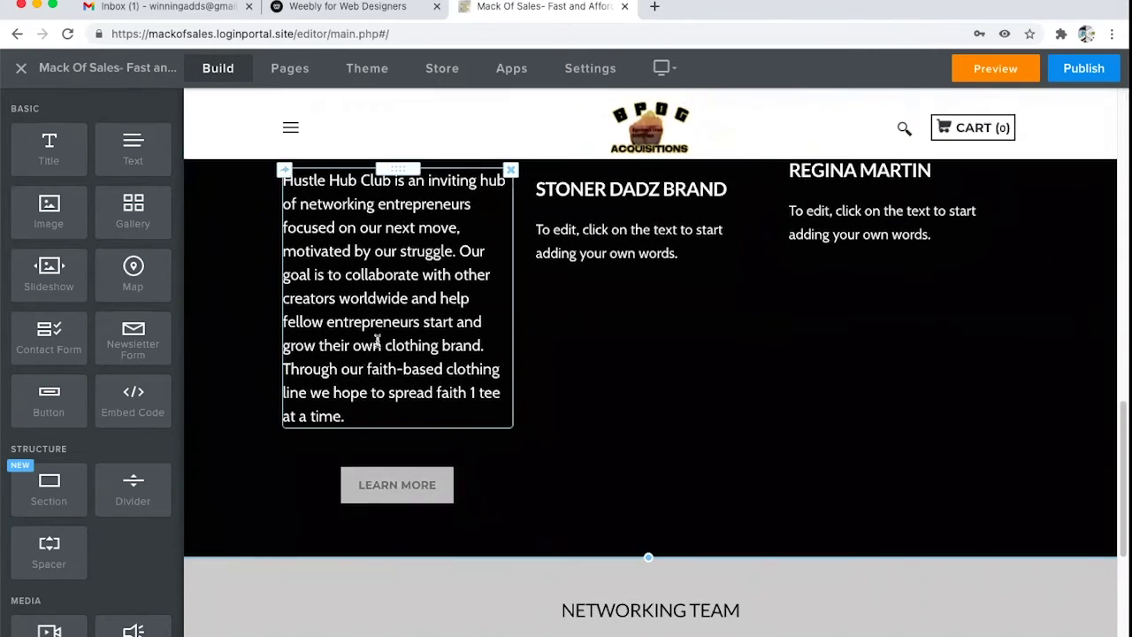
scroll(373, 351, "up", 4)
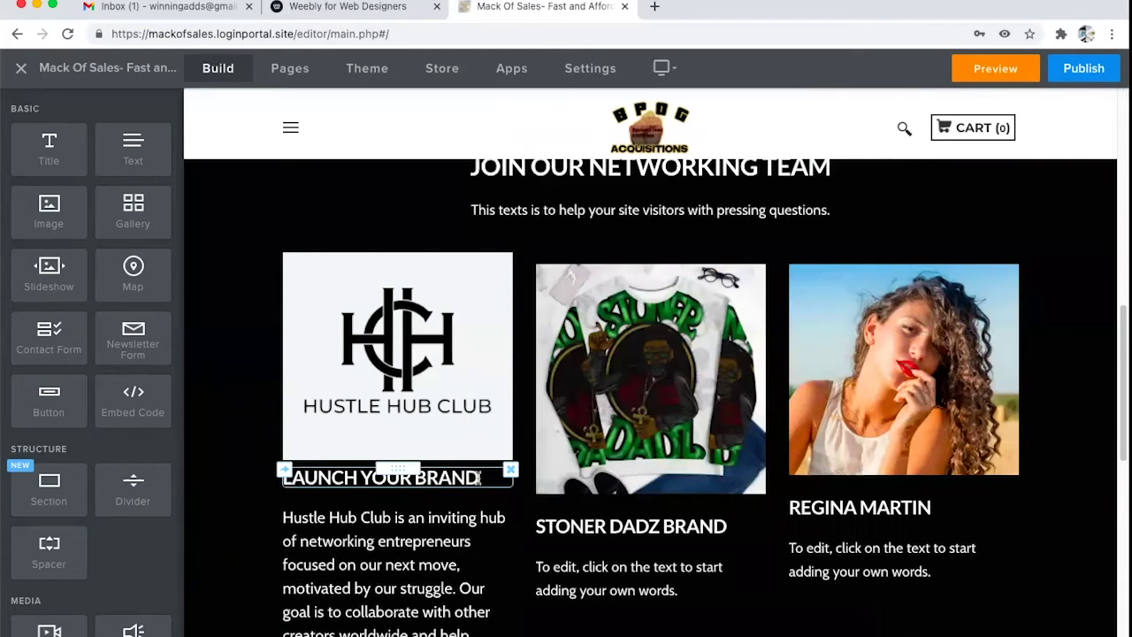
scroll(478, 477, "down", 1)
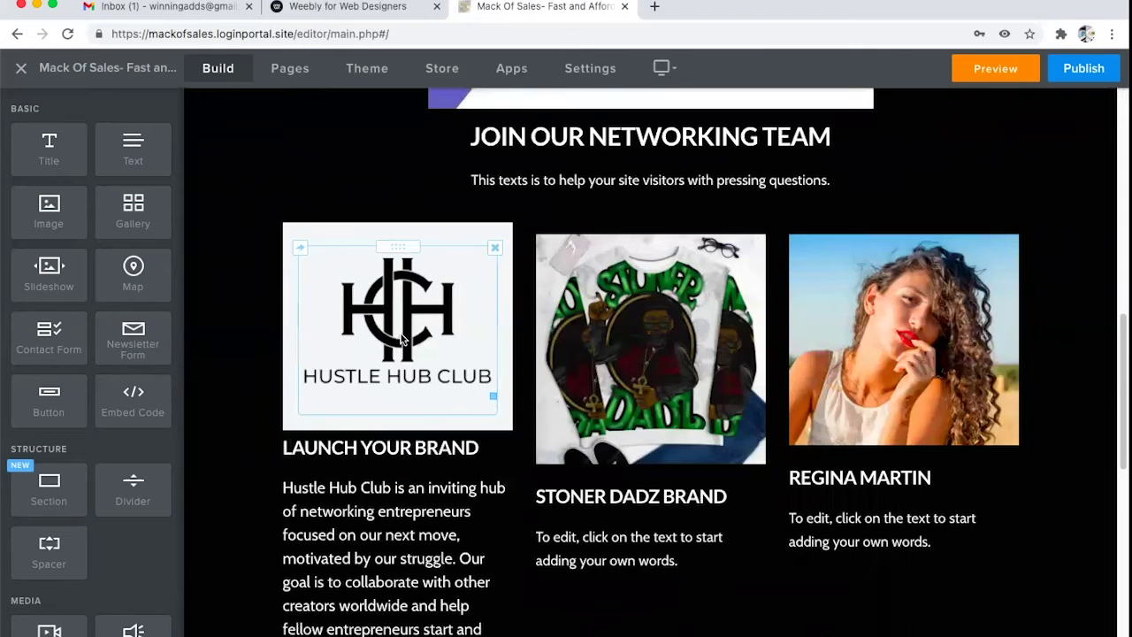
scroll(401, 330, "down", 3)
scroll(402, 345, "up", 4)
scroll(402, 351, "down", 6)
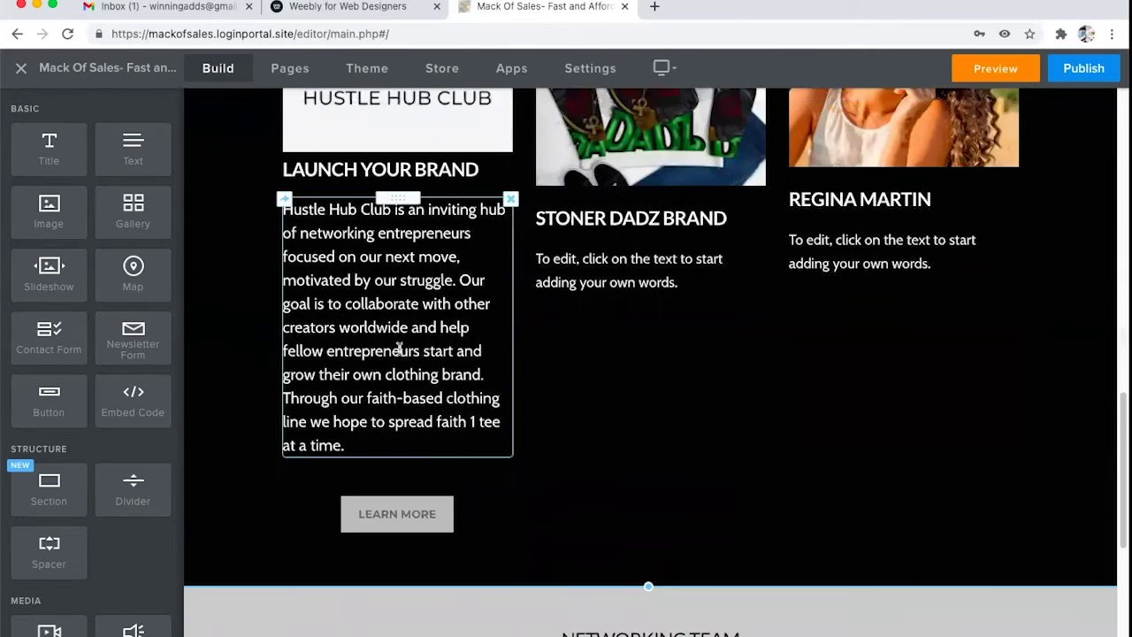
scroll(403, 355, "up", 3)
scroll(422, 386, "up", 3)
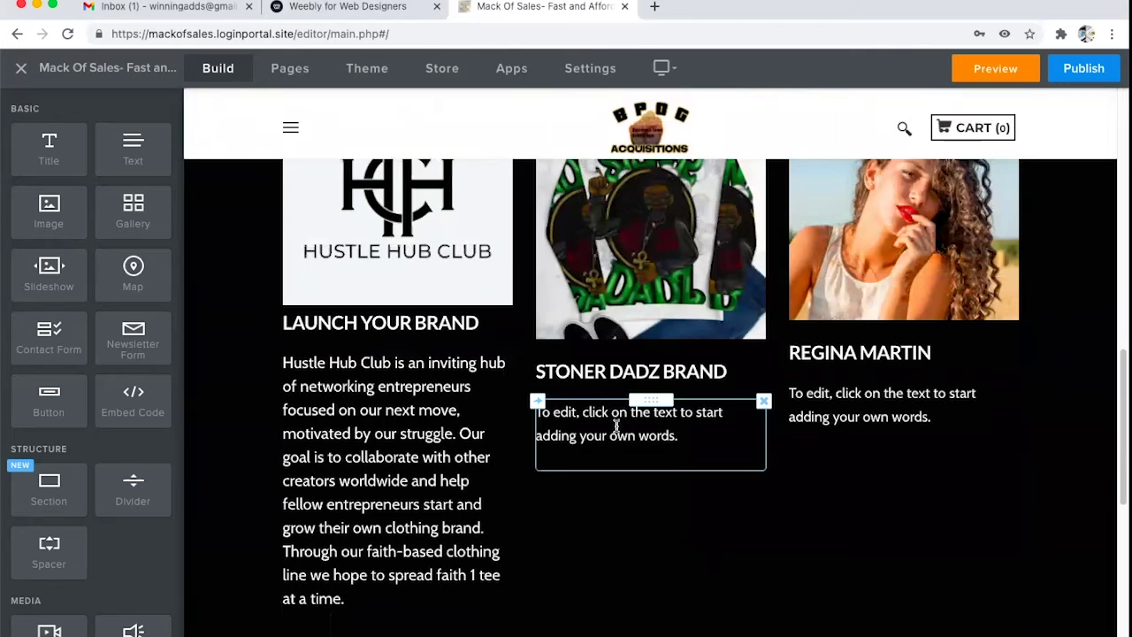
scroll(597, 423, "down", 3)
scroll(592, 411, "down", 3)
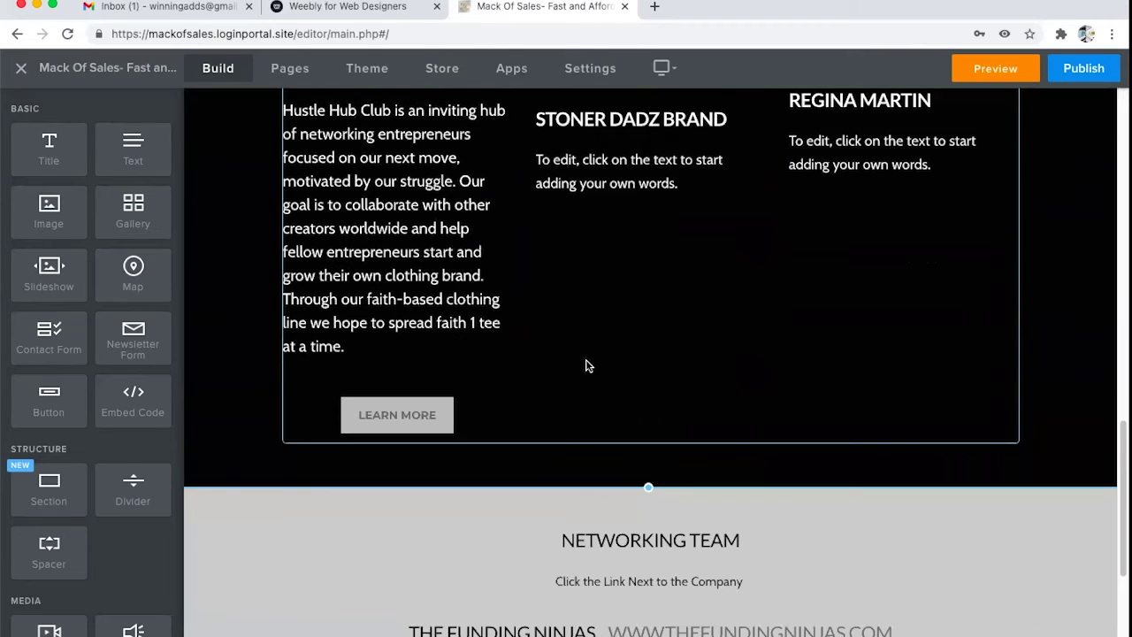
- Replace the placeholder paragraph under Stoner Dadz Brand with "Stoner Dad is an Universal and inviting Clothing line."
scroll(584, 366, "up", 3)
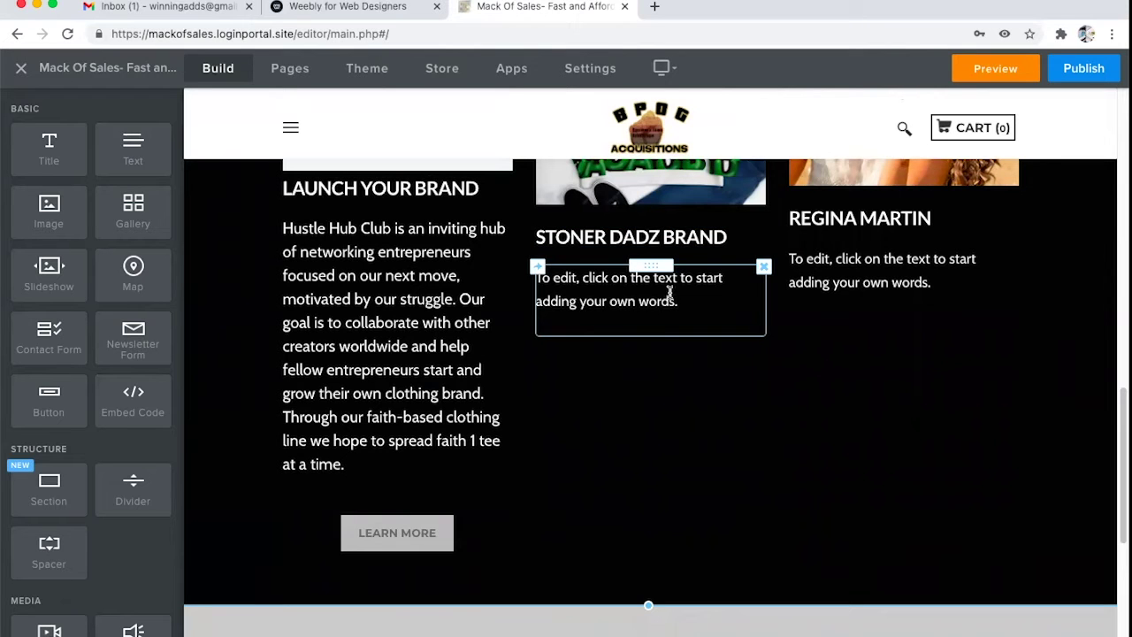
left_click(699, 301)
triple_click(701, 301)
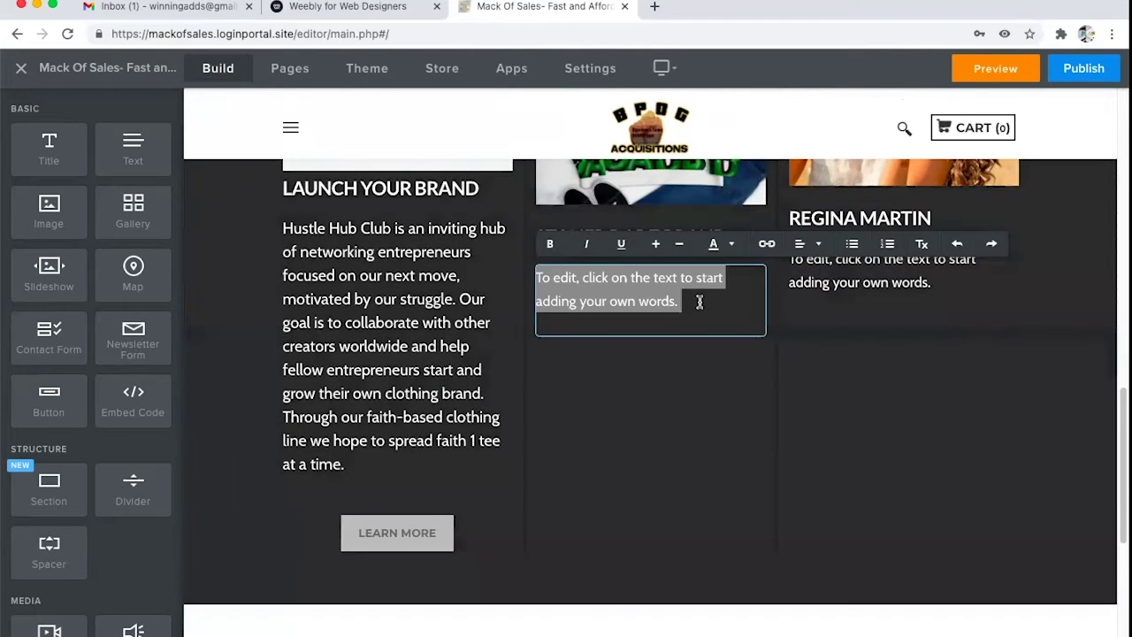
type("Sto")
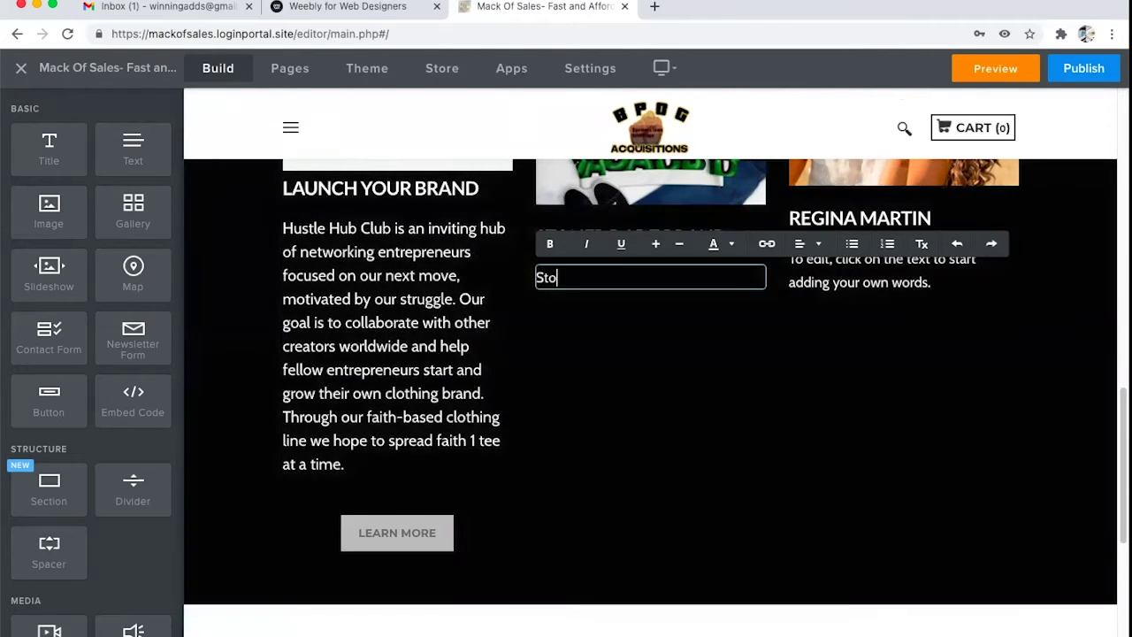
type("ner Dad is an")
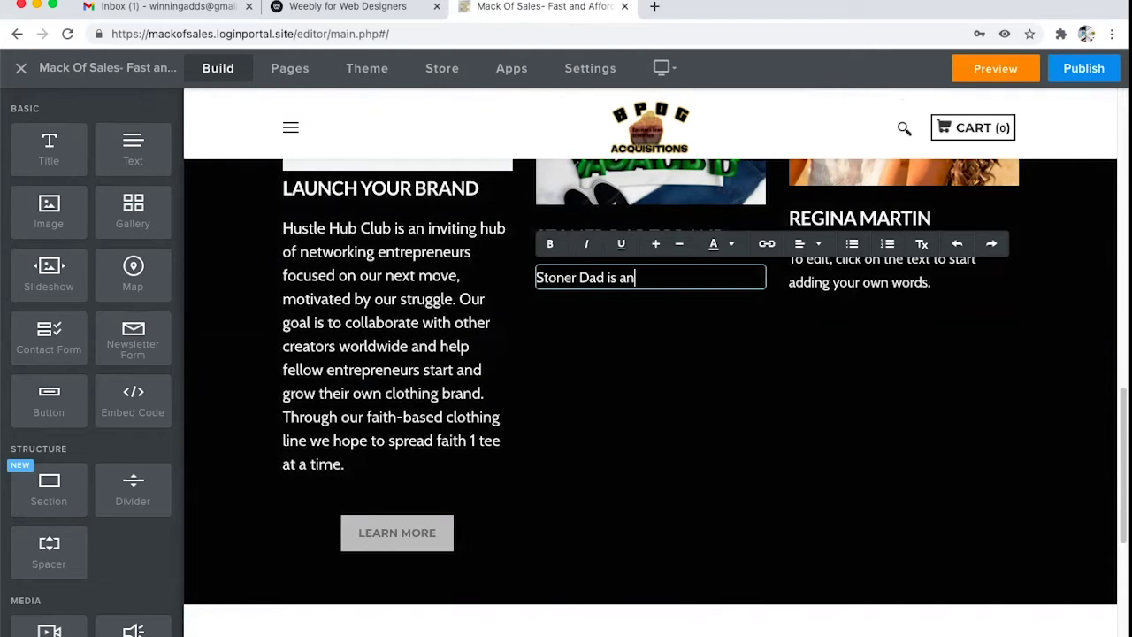
type(" Uni")
type("versal and ")
type("on")
type("viting")
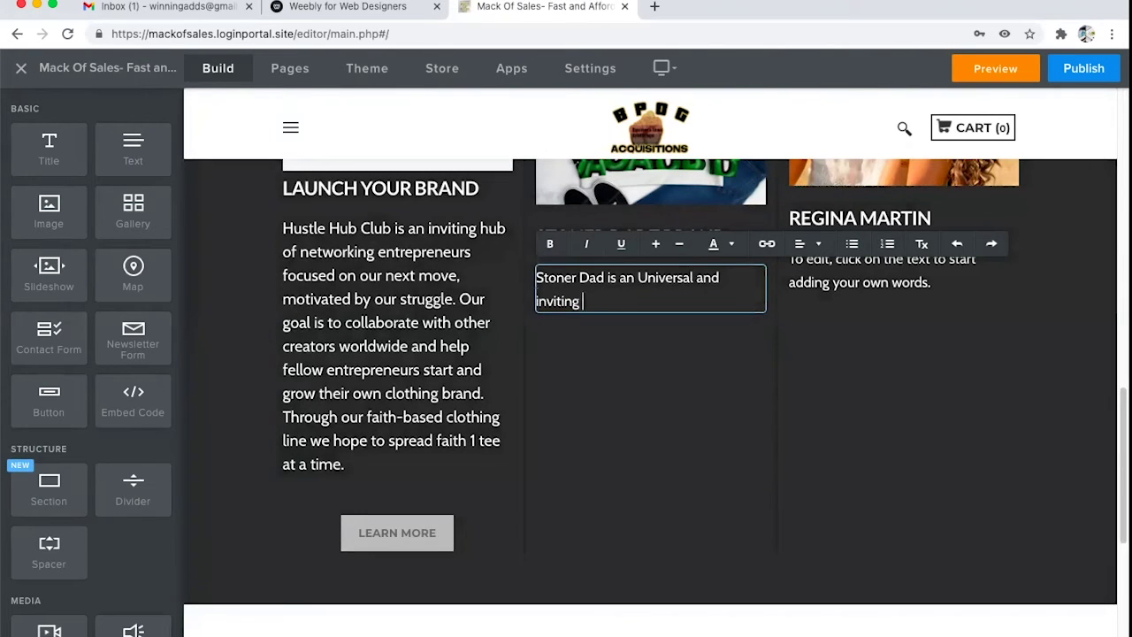
type(" Clothing line.")
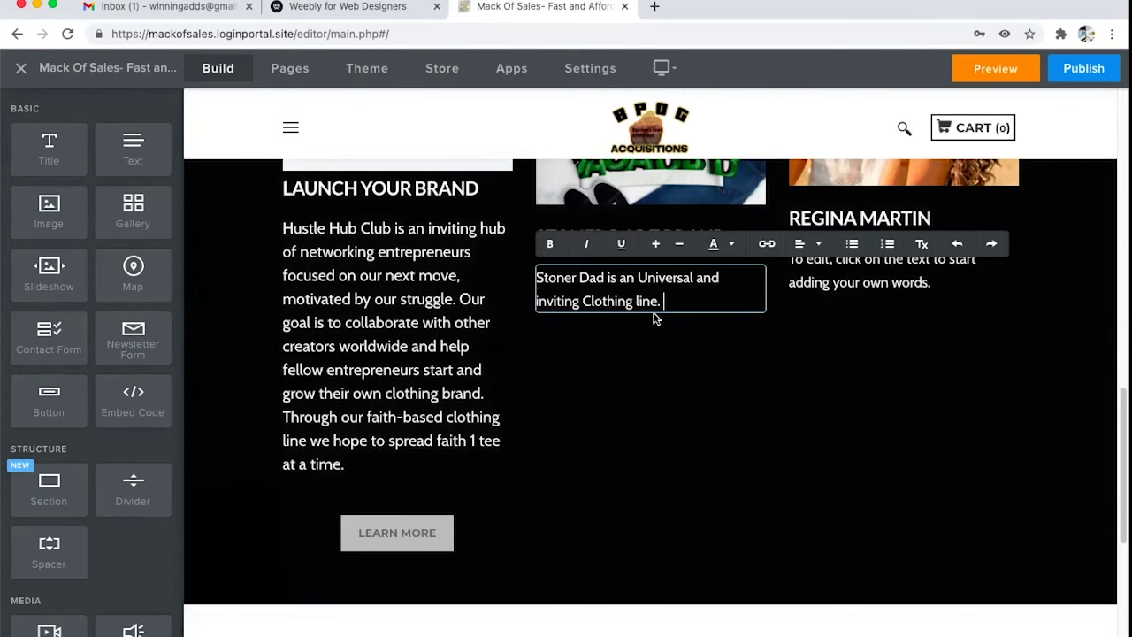
left_click(669, 369)
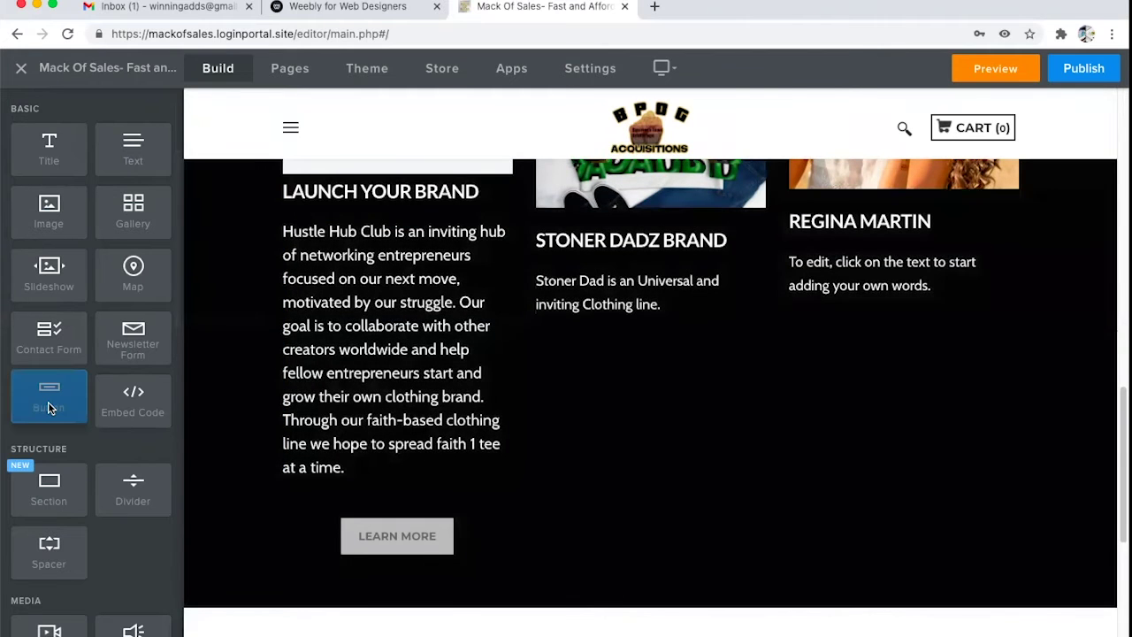
- Add a button below the Stoner Dadz Brand description and set its position to centered
left_click_drag(49, 406, 636, 369)
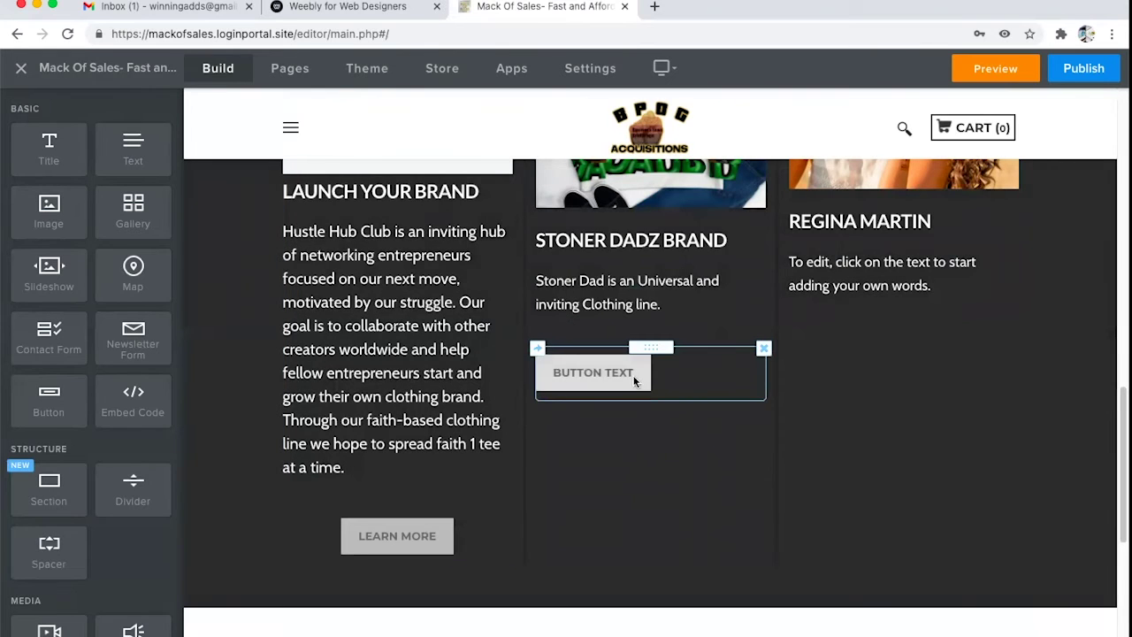
left_click(633, 379)
left_click(723, 212)
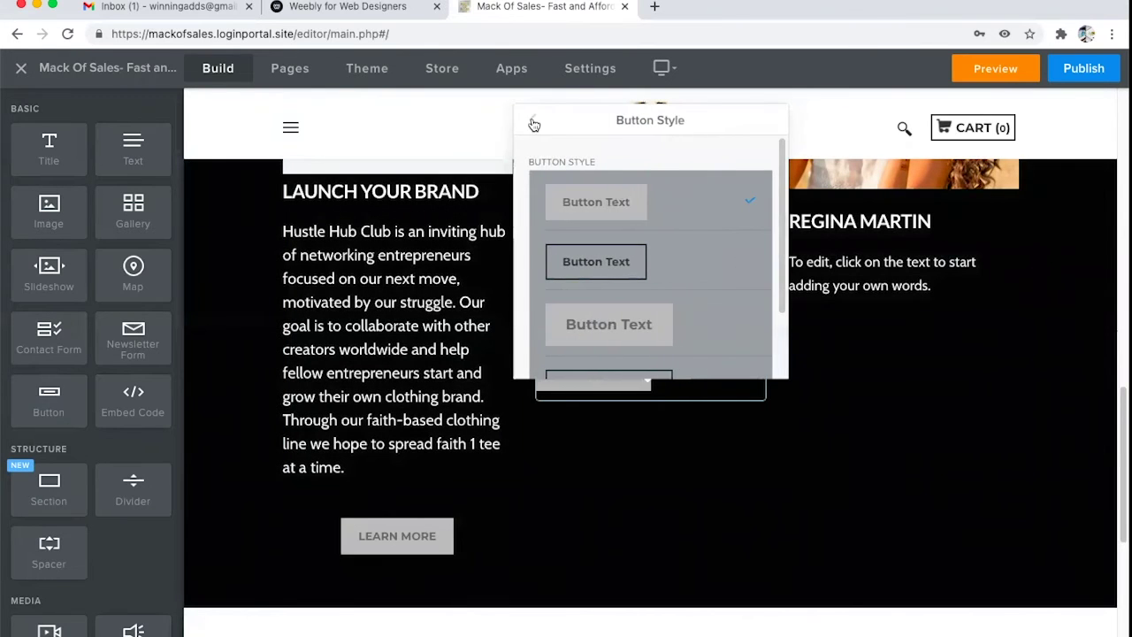
left_click(534, 120)
left_click(716, 245)
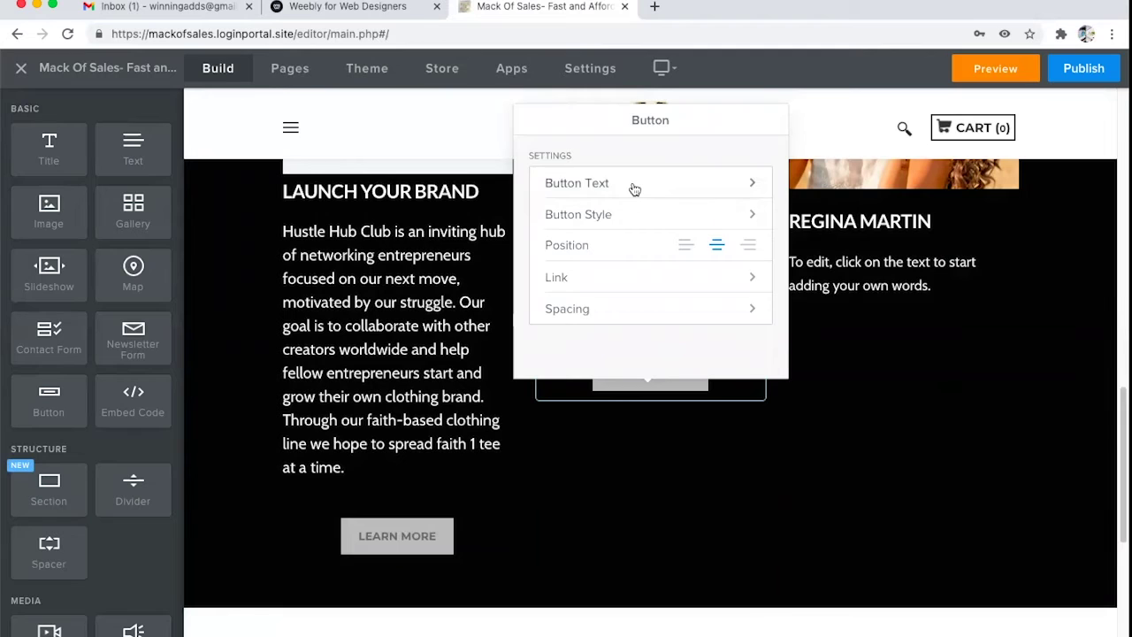
- Set the text of the new Stoner Dadz Brand button to "Buy Now"
left_click(632, 183)
triple_click(631, 183)
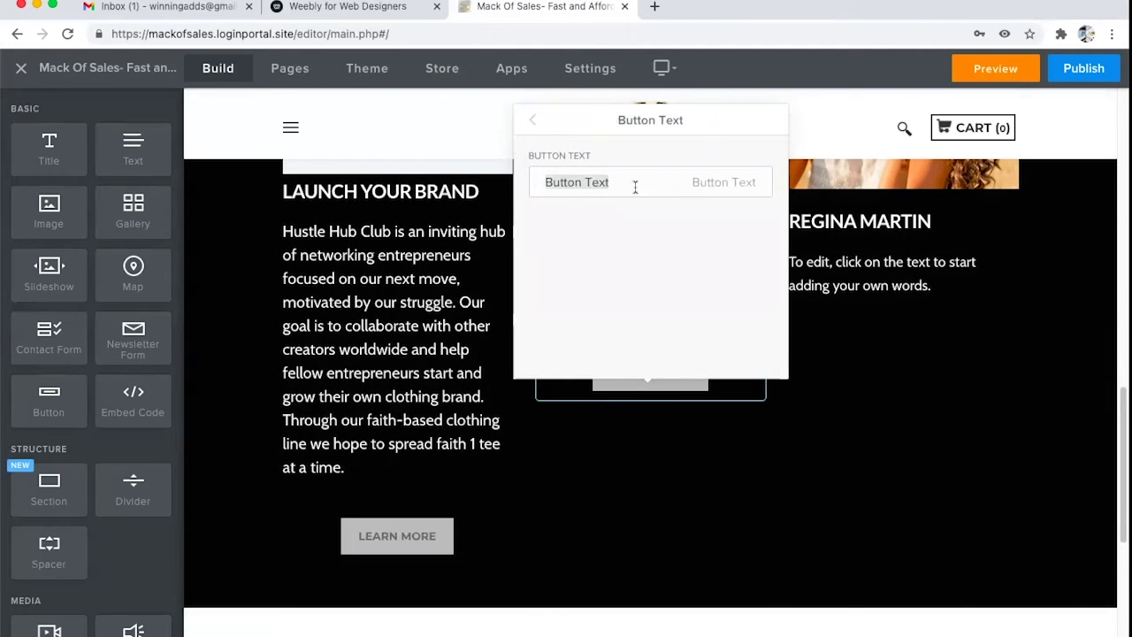
type("Buy Now")
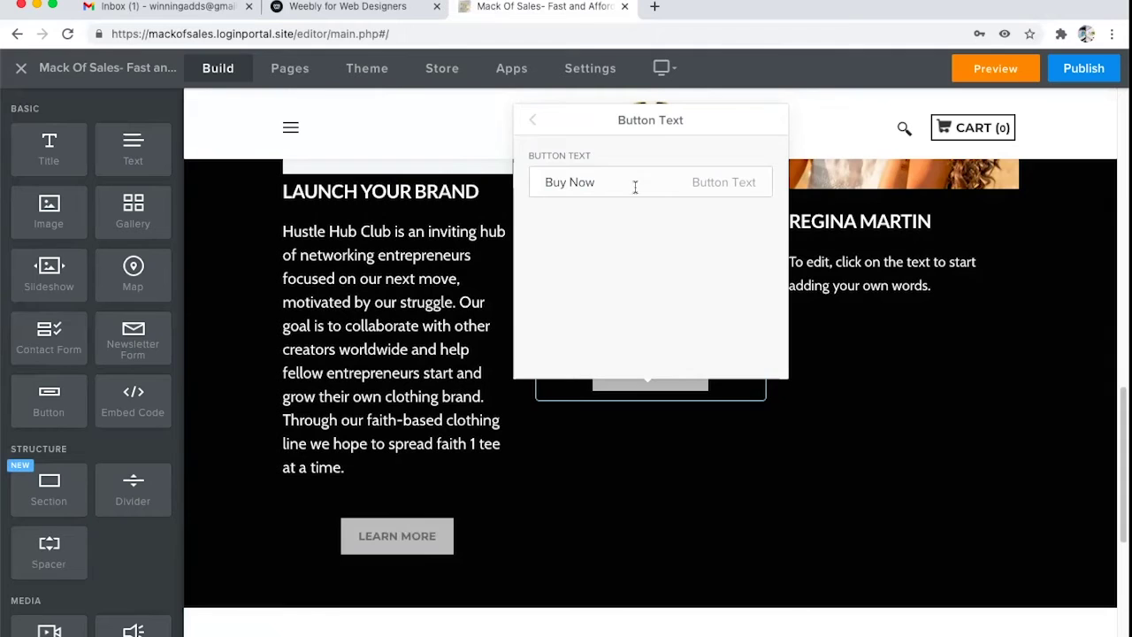
- Replace the Stoner Dadz Brand button's text with "Check Out"
triple_click(593, 180)
left_click(592, 174)
key("BackSpace")
key("BackSpace")
key("BackSpace")
type("Check")
left_click(532, 120)
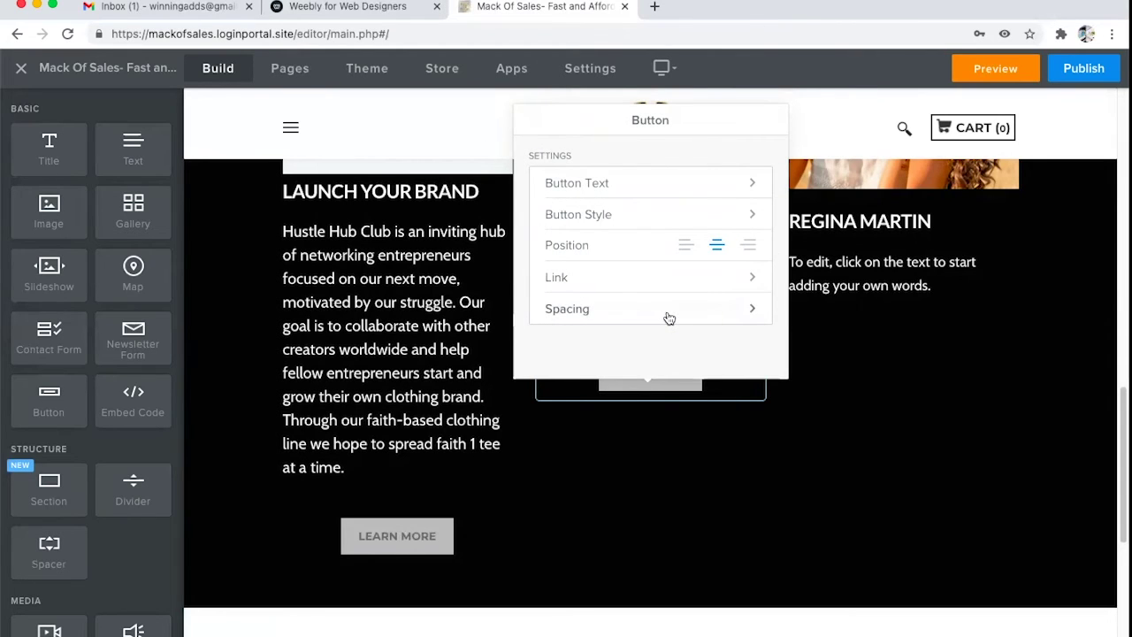
left_click(650, 181)
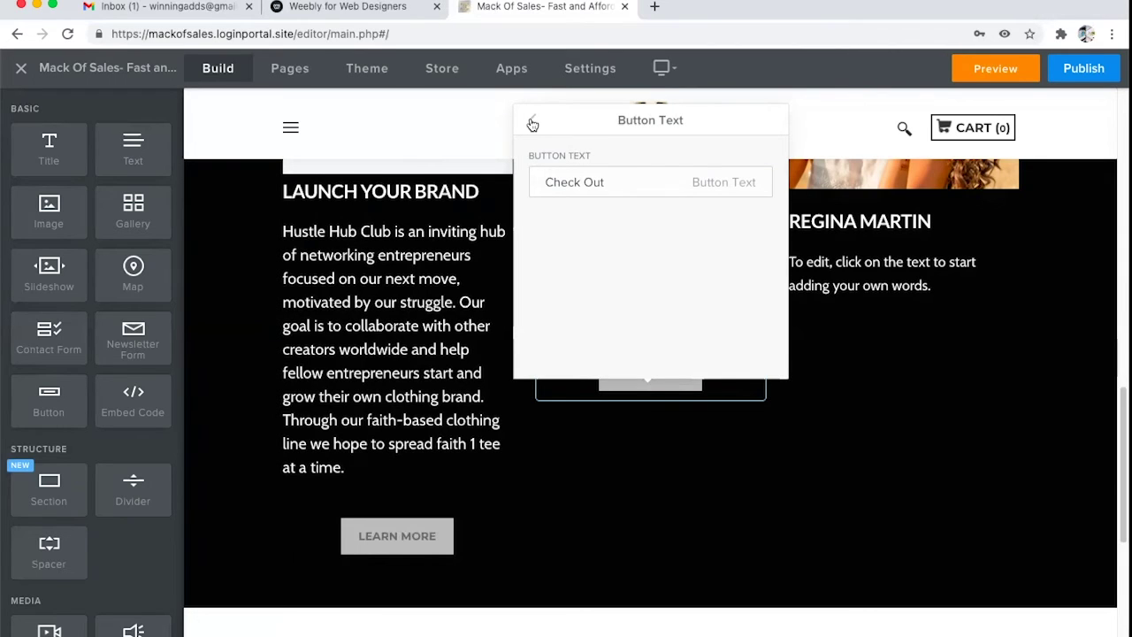
left_click(532, 122)
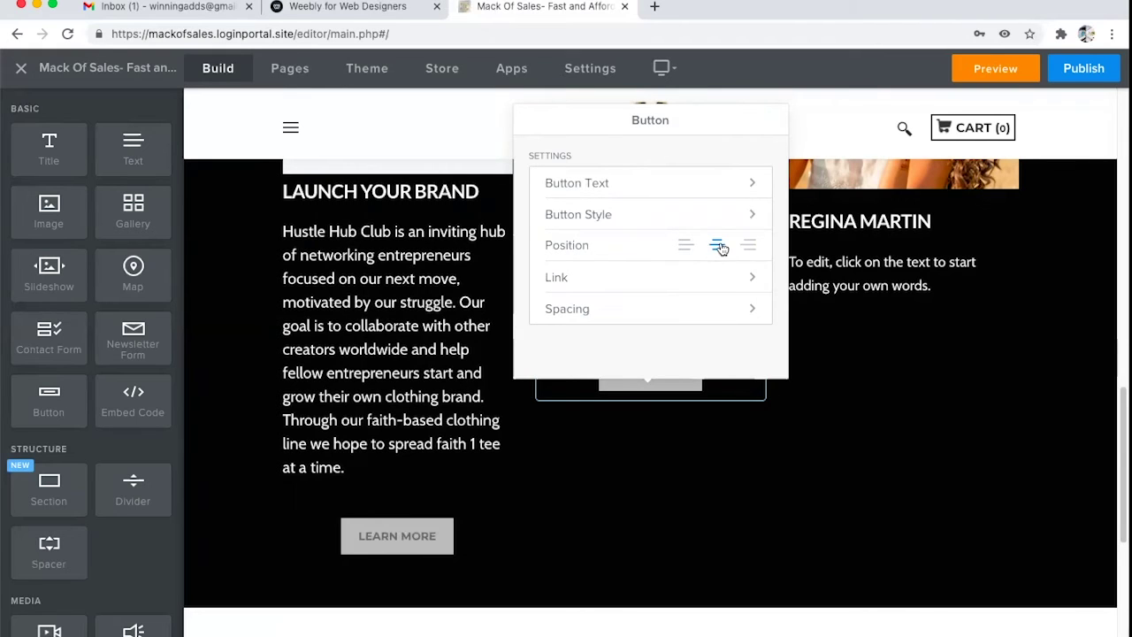
- Look at the Website URL link option for the Check Out button without entering an address
left_click(707, 277)
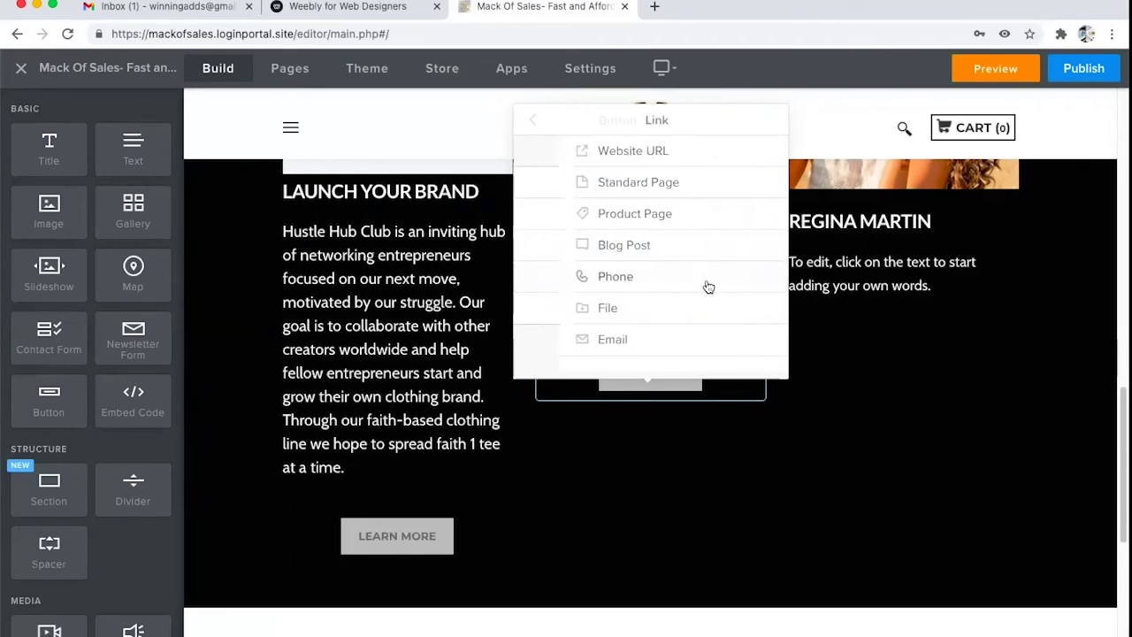
left_click(607, 157)
left_click(618, 213)
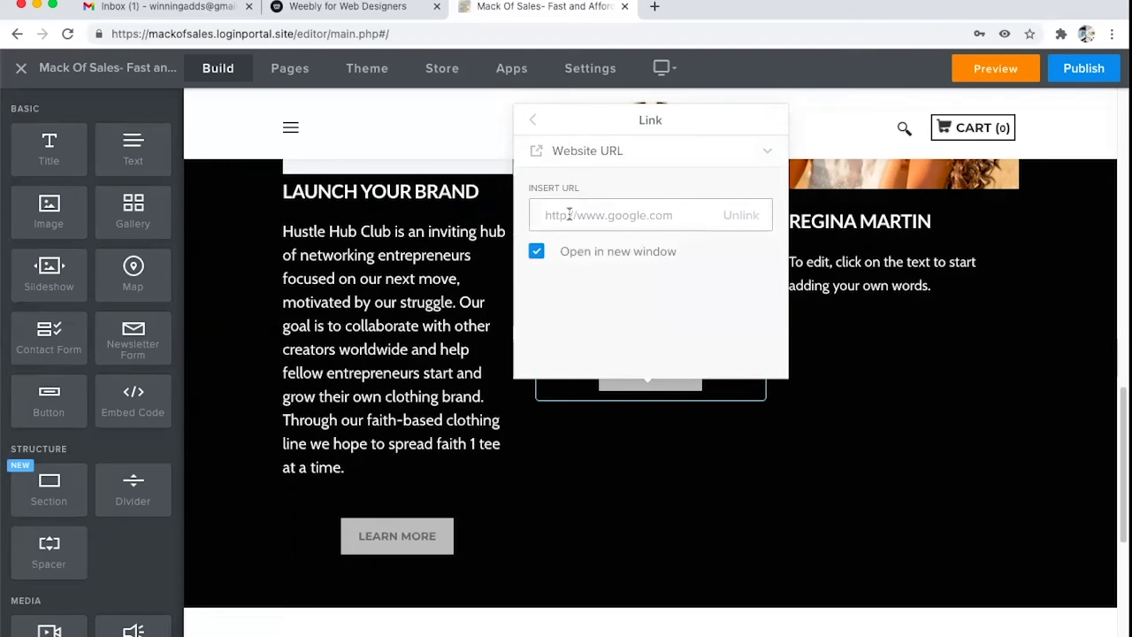
left_click(534, 120)
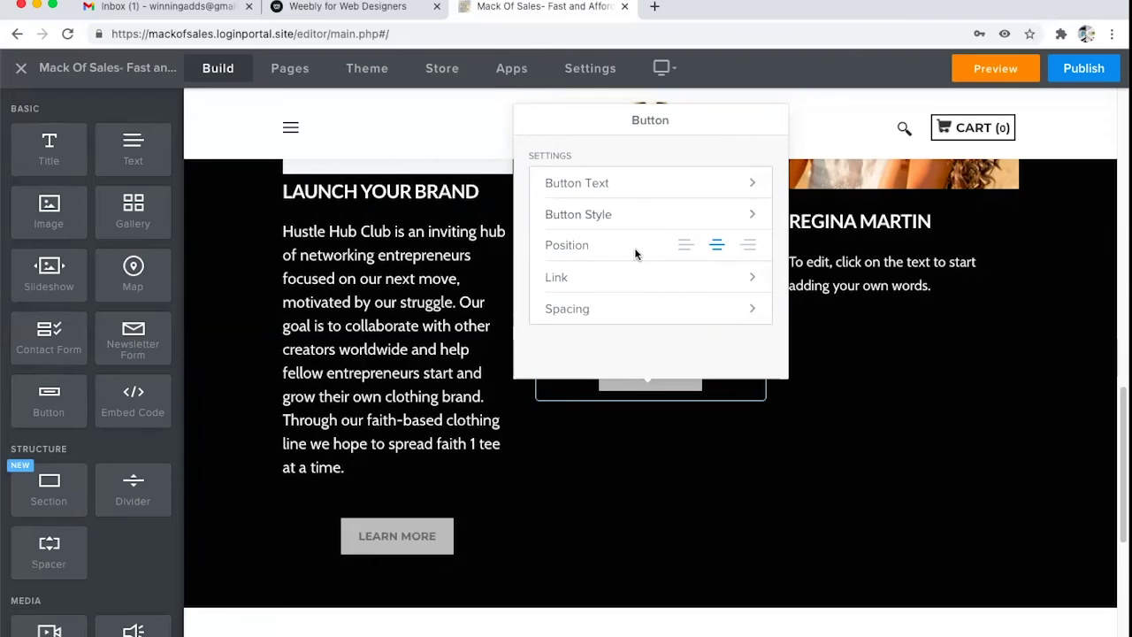
- Look through the site's standard pages offered as link targets for the Check Out button
left_click(684, 283)
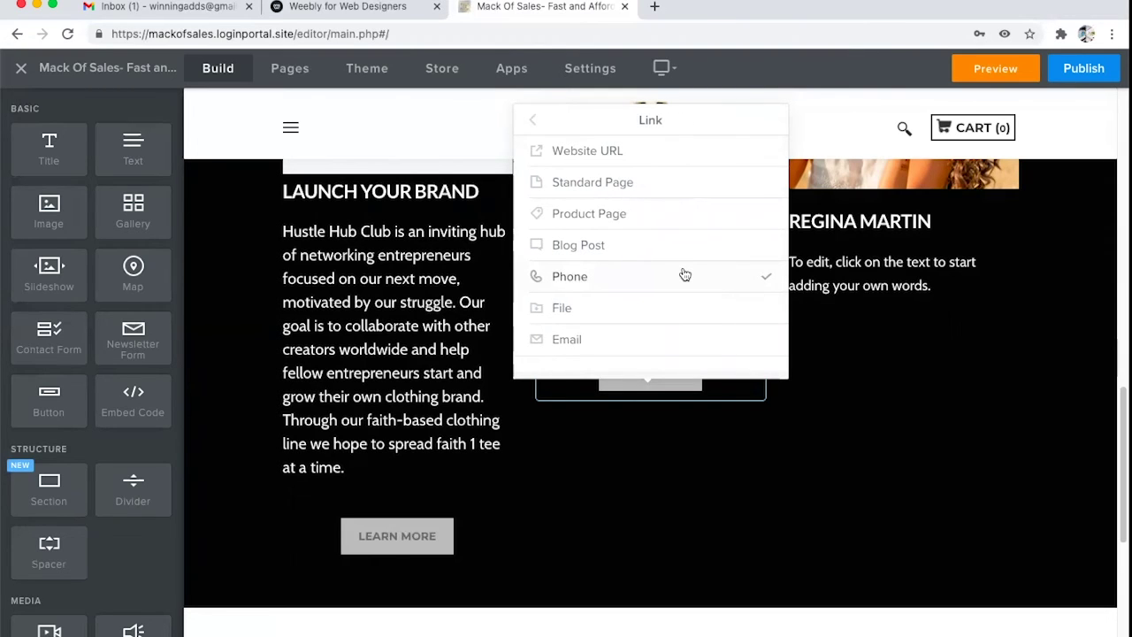
left_click(679, 183)
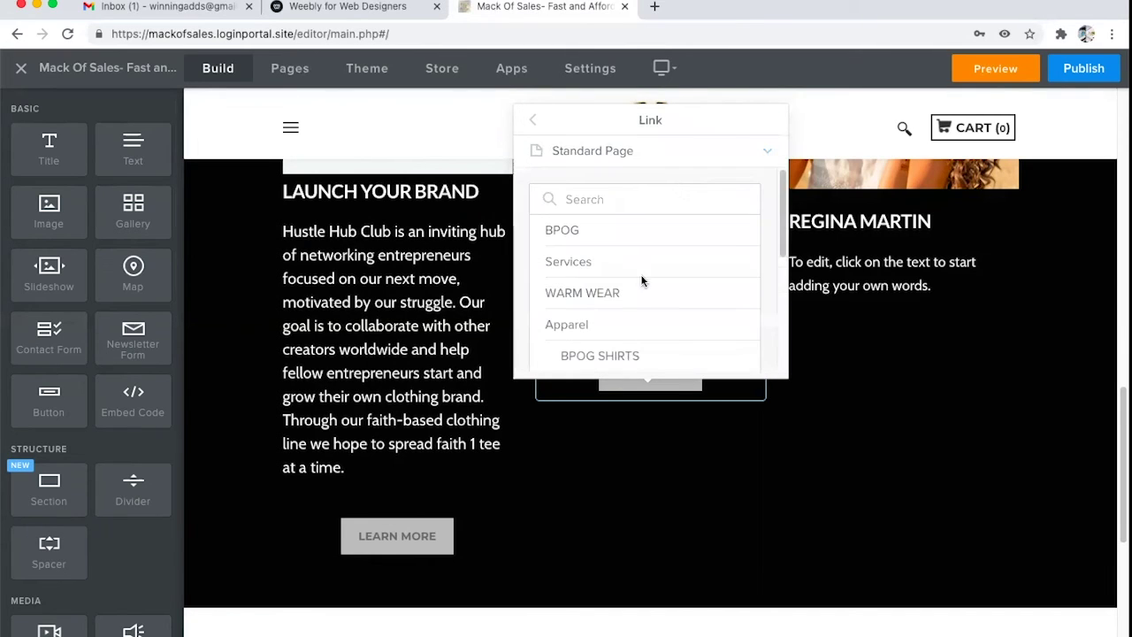
scroll(645, 324, "down", 1)
left_click(636, 347)
left_click(619, 366)
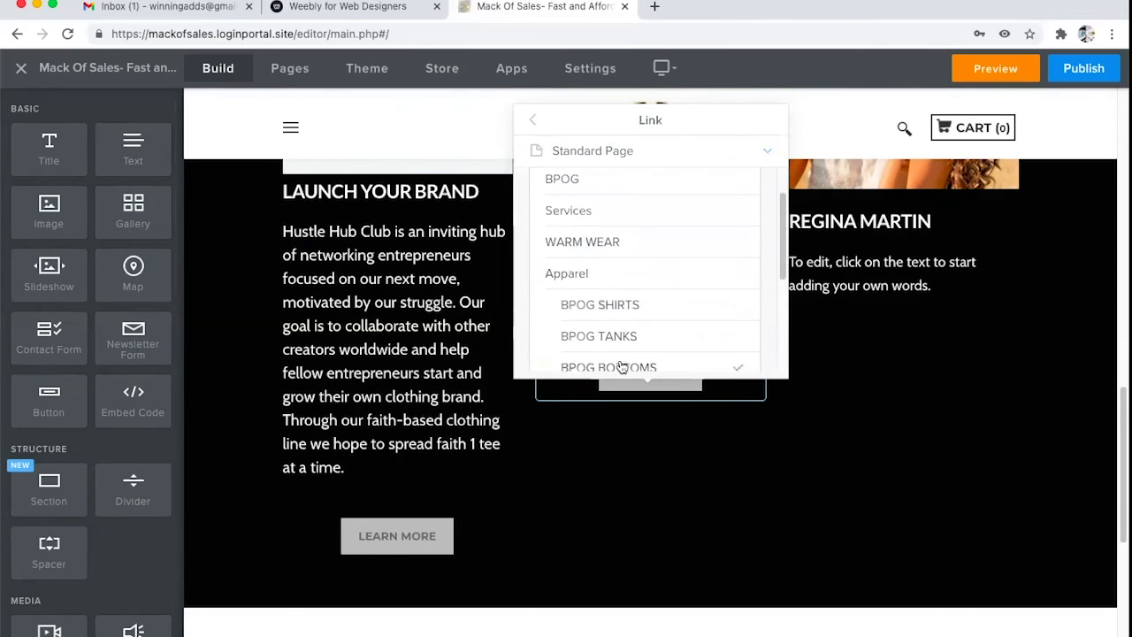
scroll(617, 363, "down", 2)
left_click(614, 359)
scroll(612, 360, "down", 2)
scroll(613, 360, "down", 1)
scroll(601, 312, "up", 5)
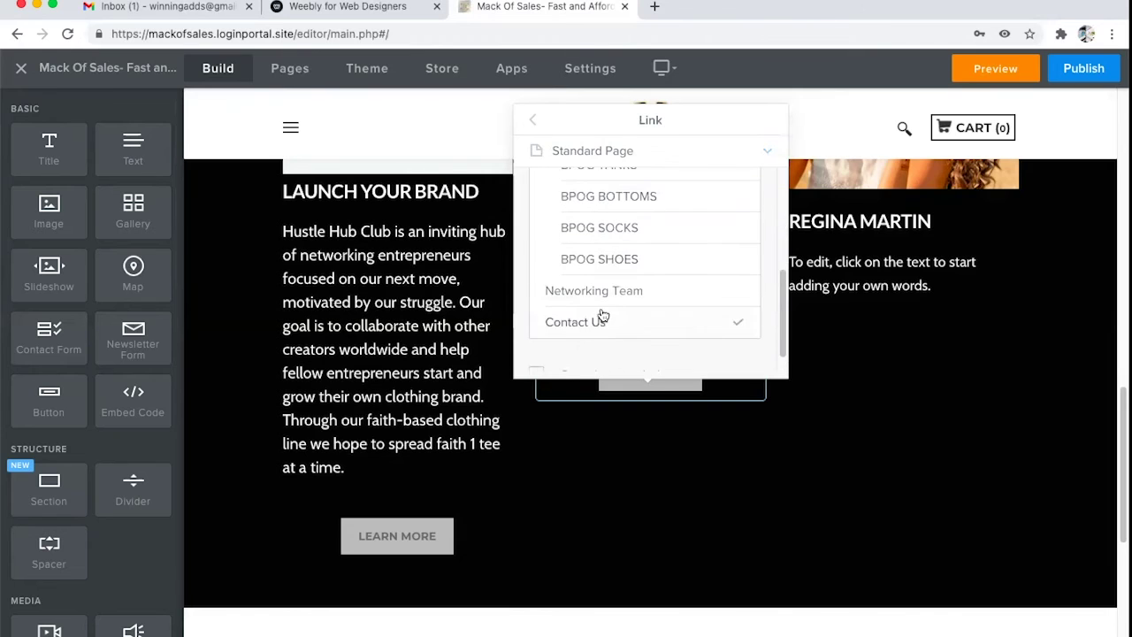
left_click(532, 121)
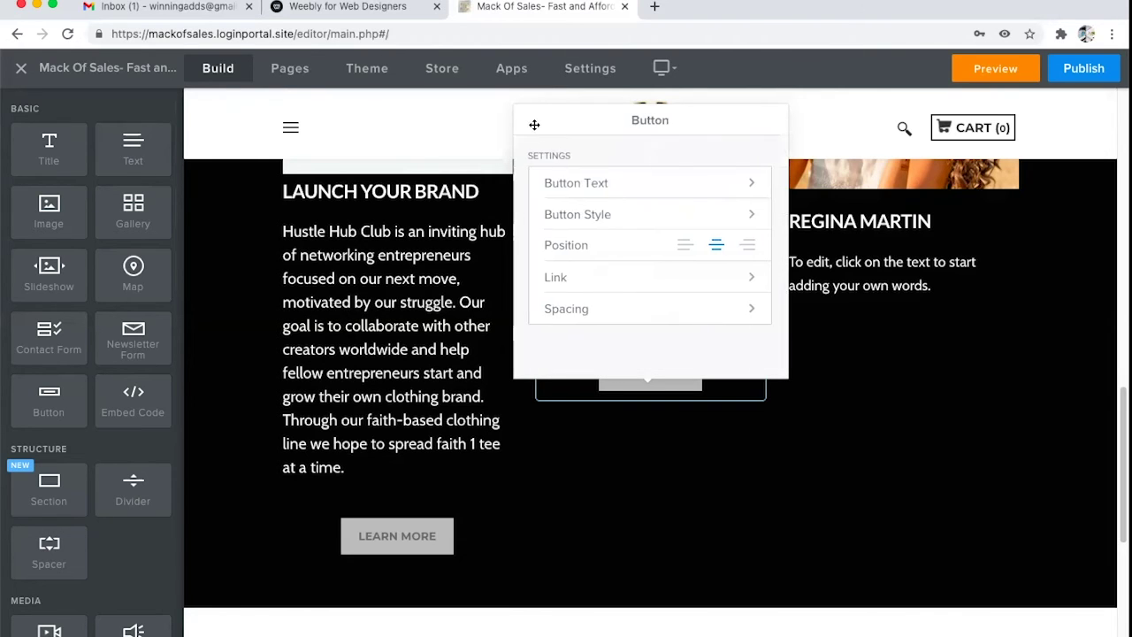
- View the Check Out button's spacing settings and close its settings
left_click(714, 315)
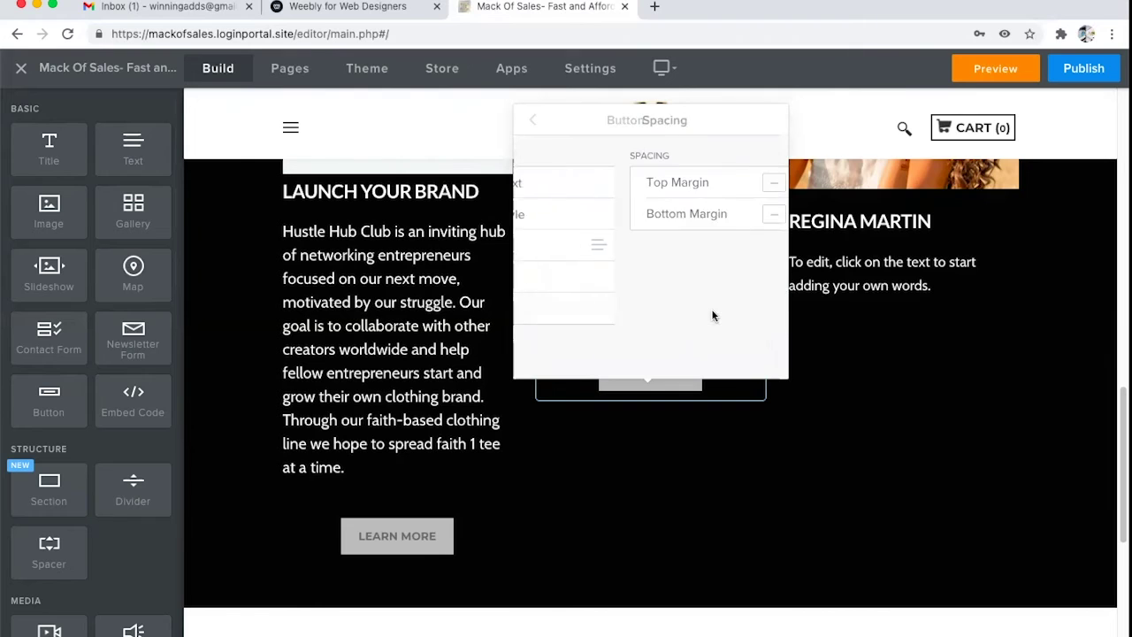
left_click(532, 121)
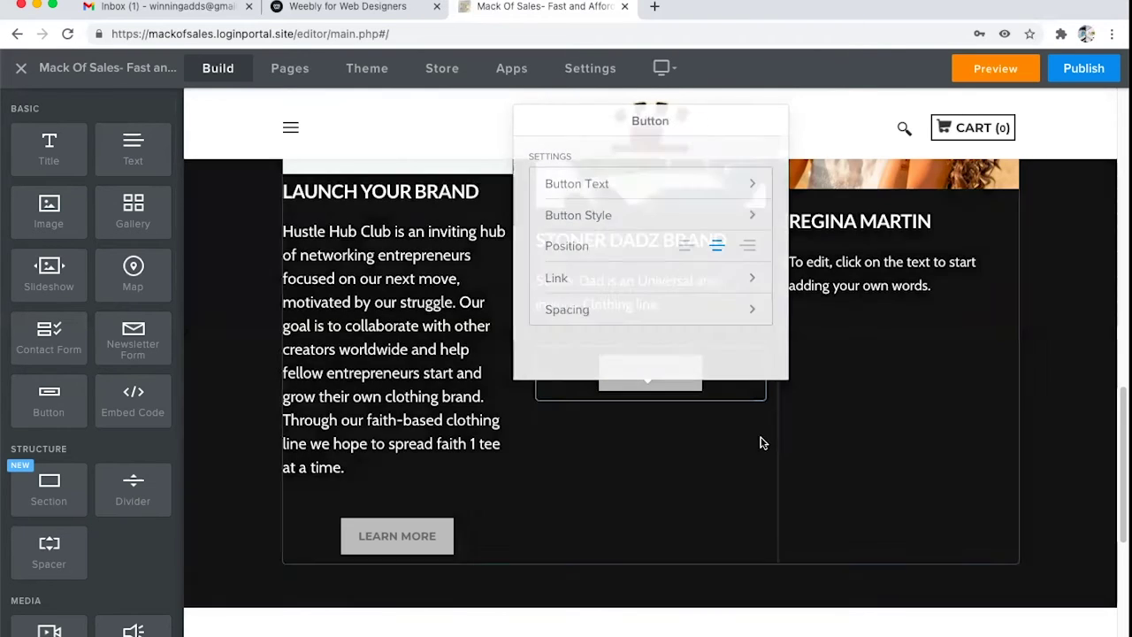
left_click(764, 442)
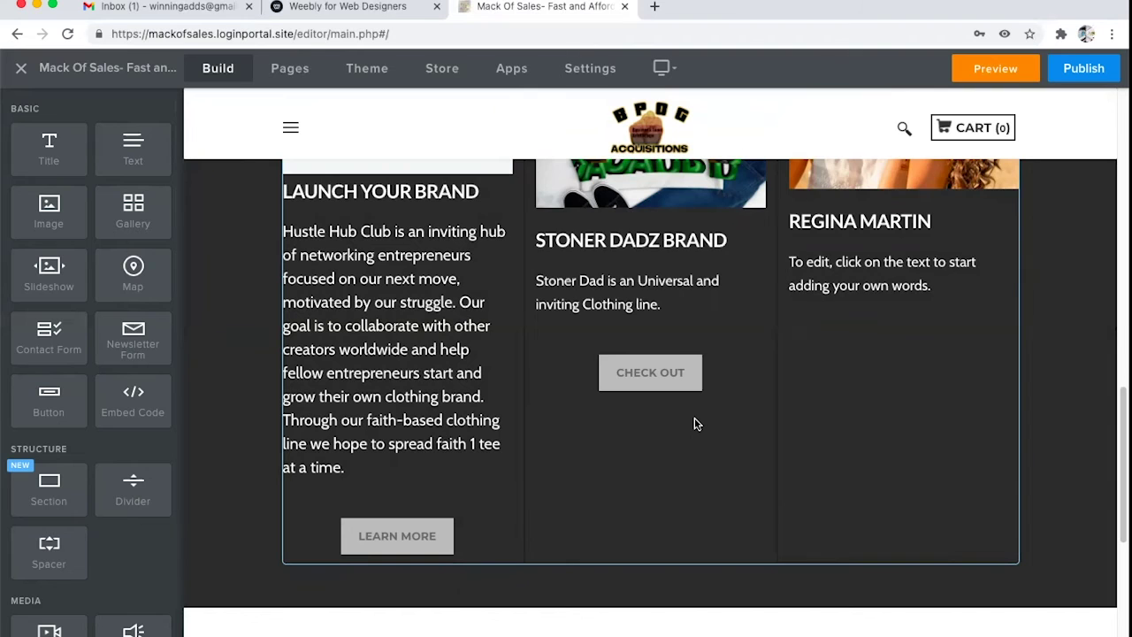
- Add a second button between the Stoner Dadz Brand description and the Check Out button, and delete it
scroll(694, 424, "down", 1)
scroll(695, 425, "up", 3)
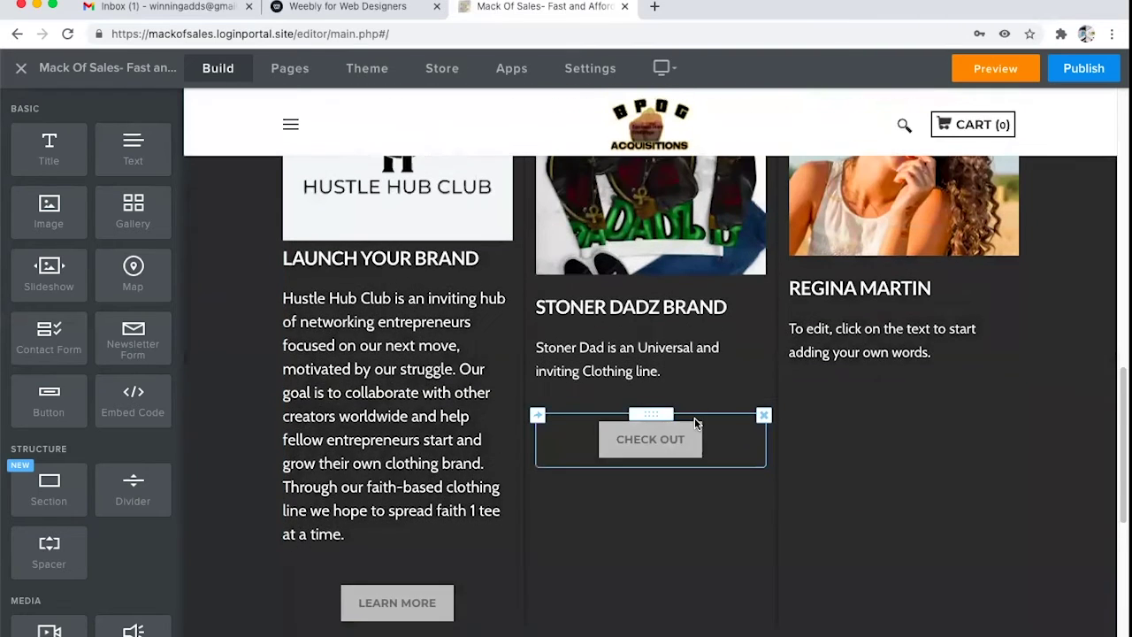
scroll(694, 425, "up", 2)
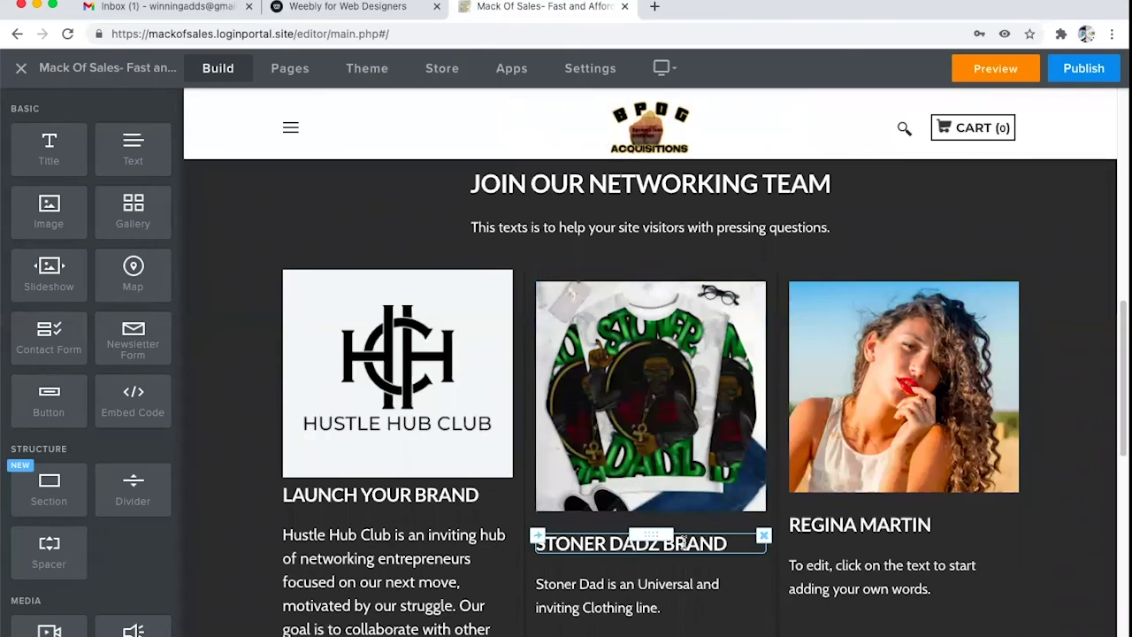
scroll(682, 543, "down", 2)
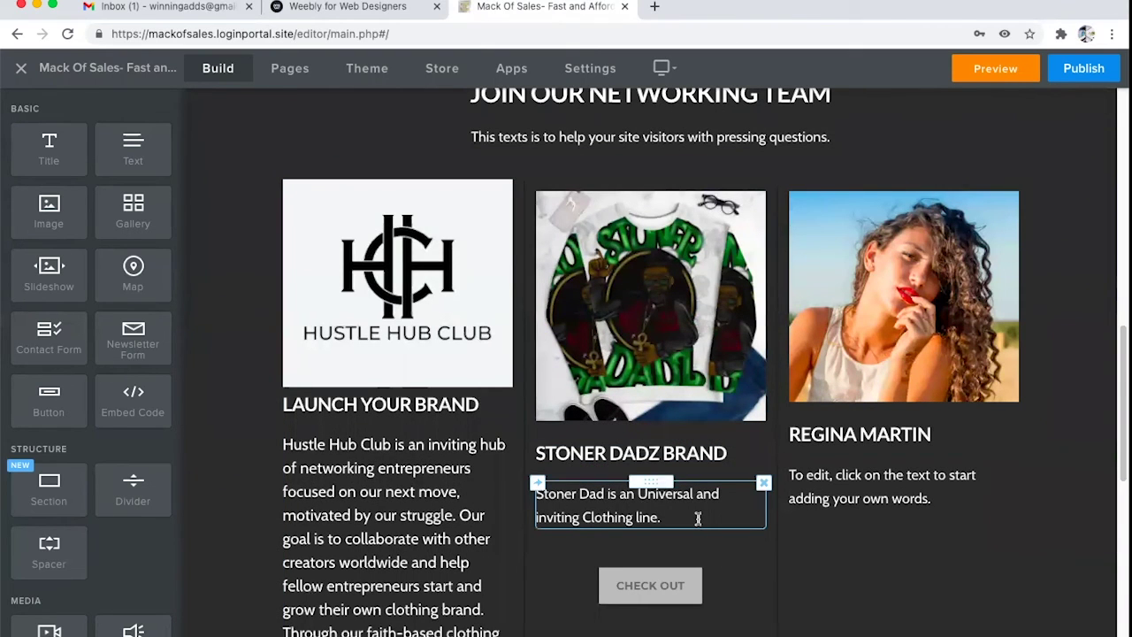
scroll(697, 524, "down", 1)
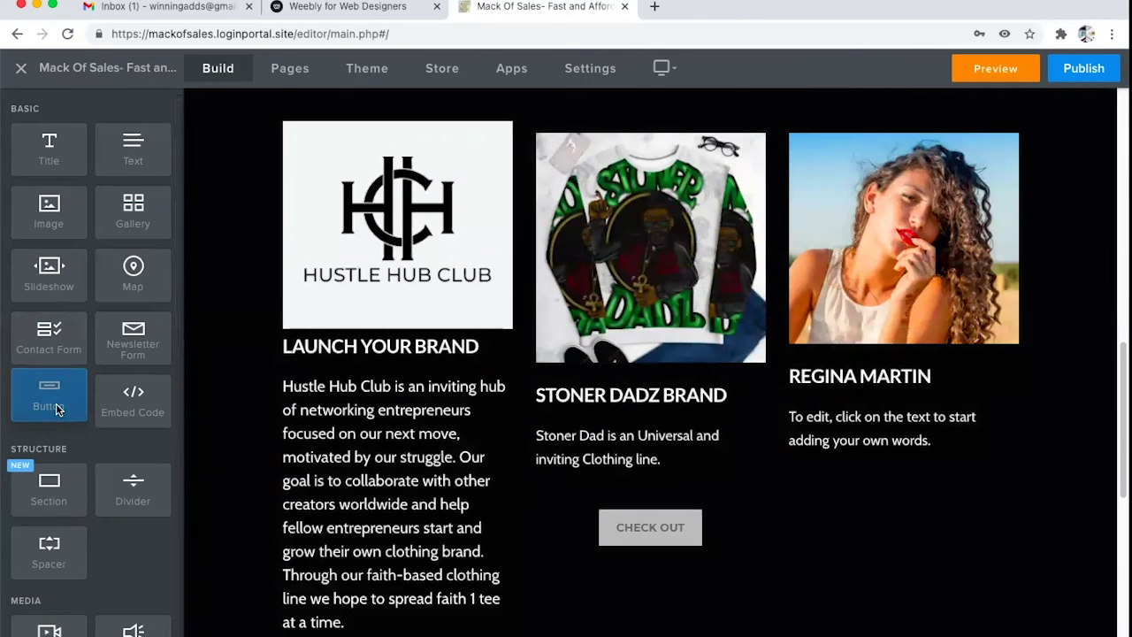
left_click_drag(53, 405, 607, 486)
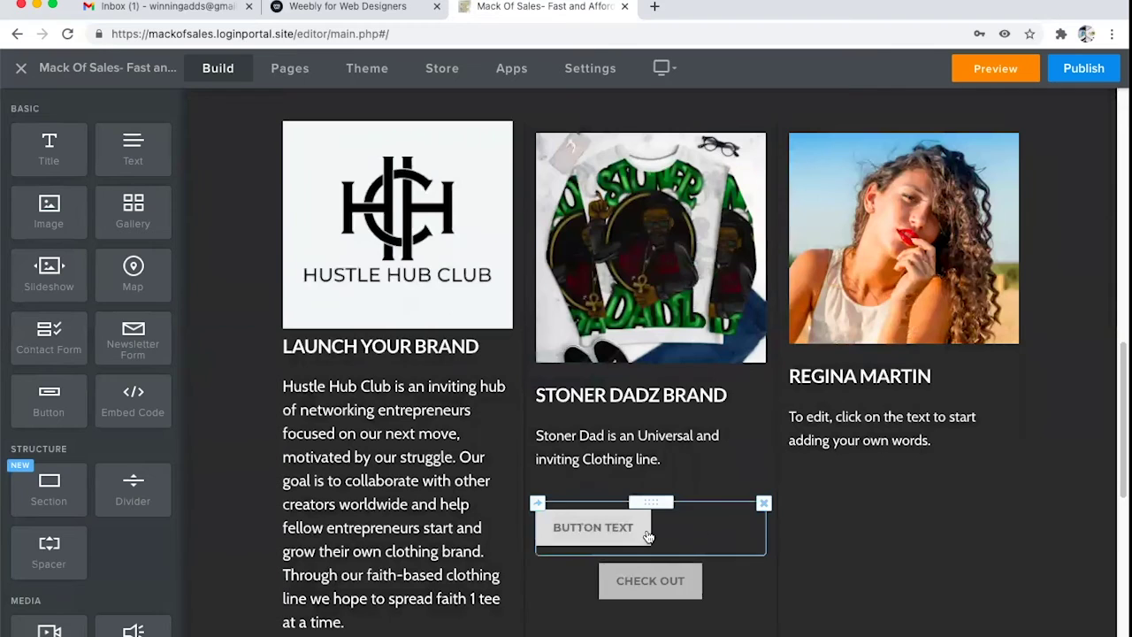
left_click(764, 505)
left_click(733, 455)
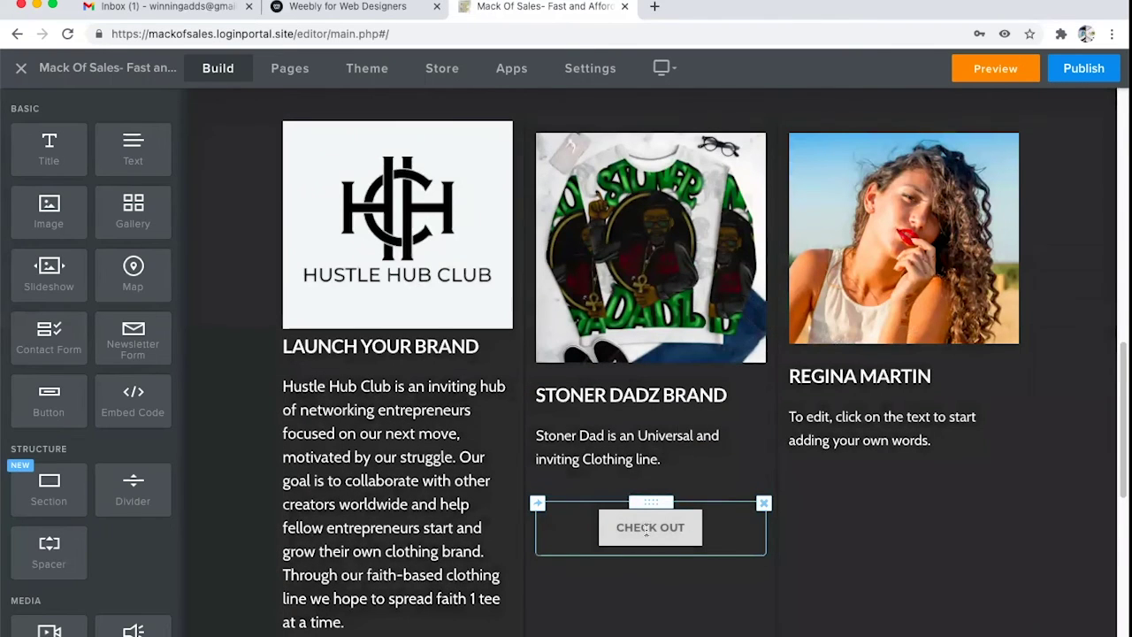
- Examine the layout of the three networking columns and the Networking Team section beneath them
scroll(656, 537, "down", 1)
scroll(655, 537, "down", 2)
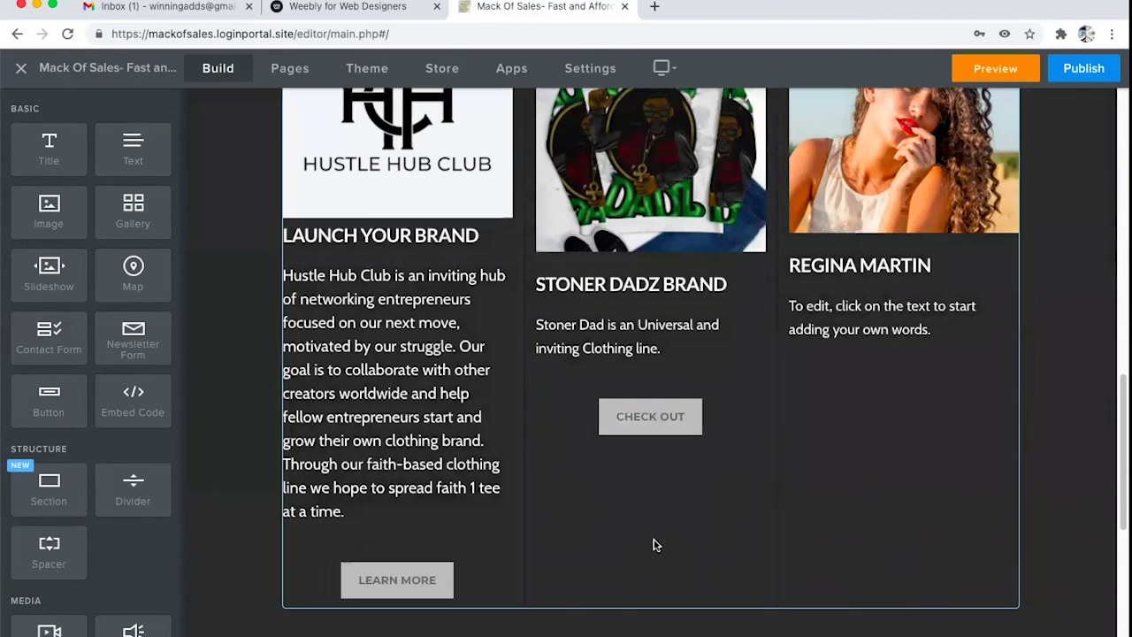
scroll(678, 538, "down", 2)
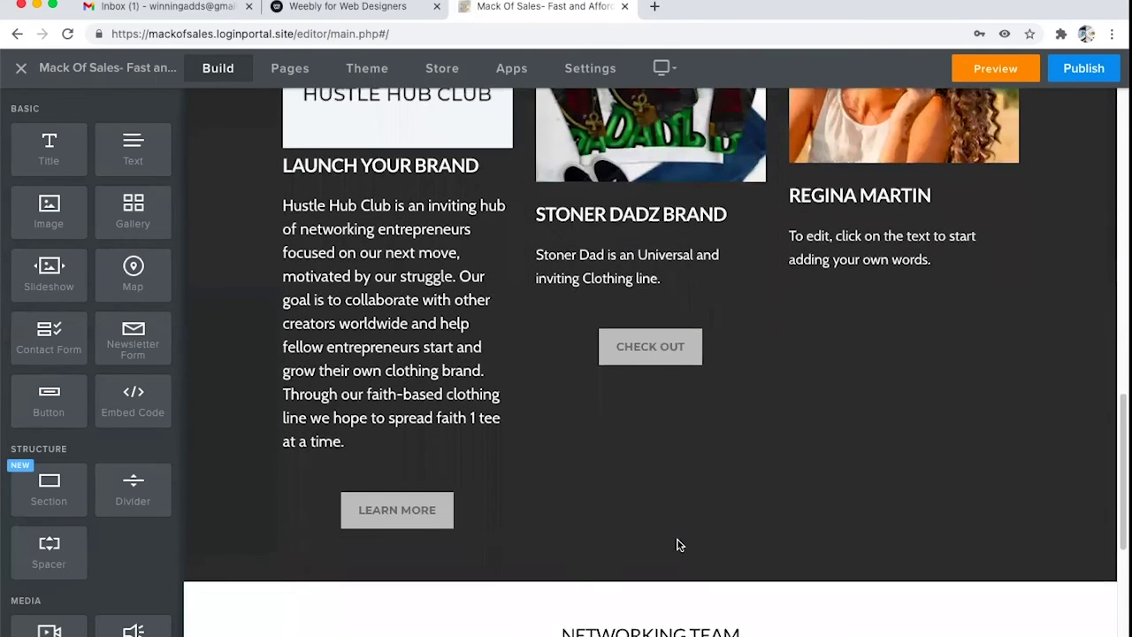
scroll(679, 543, "up", 3)
scroll(681, 545, "up", 1)
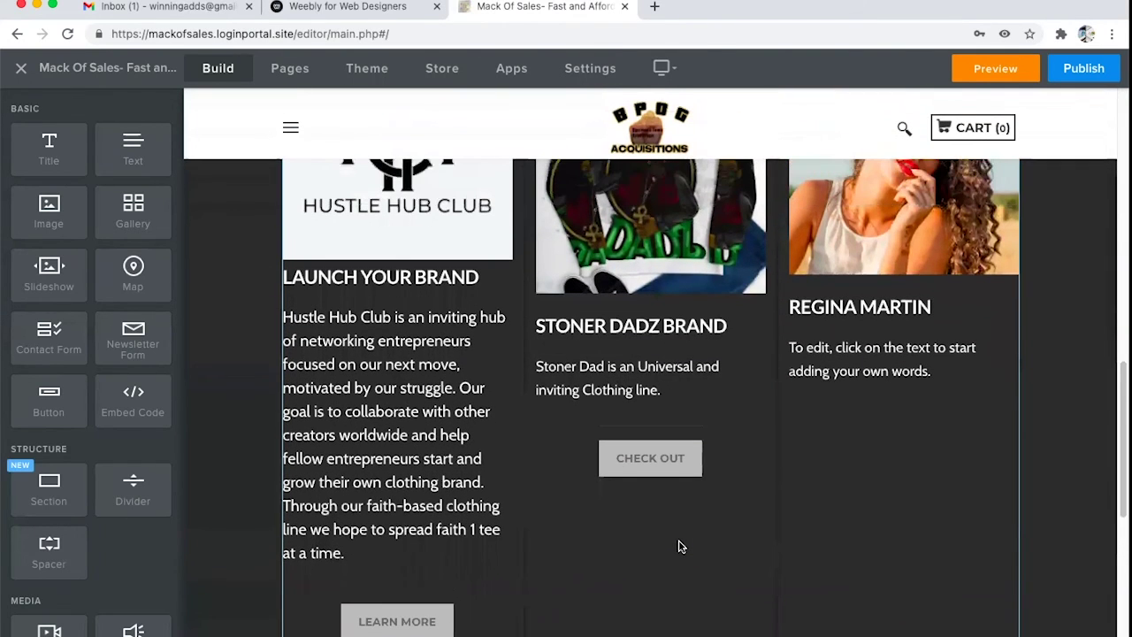
scroll(681, 545, "down", 8)
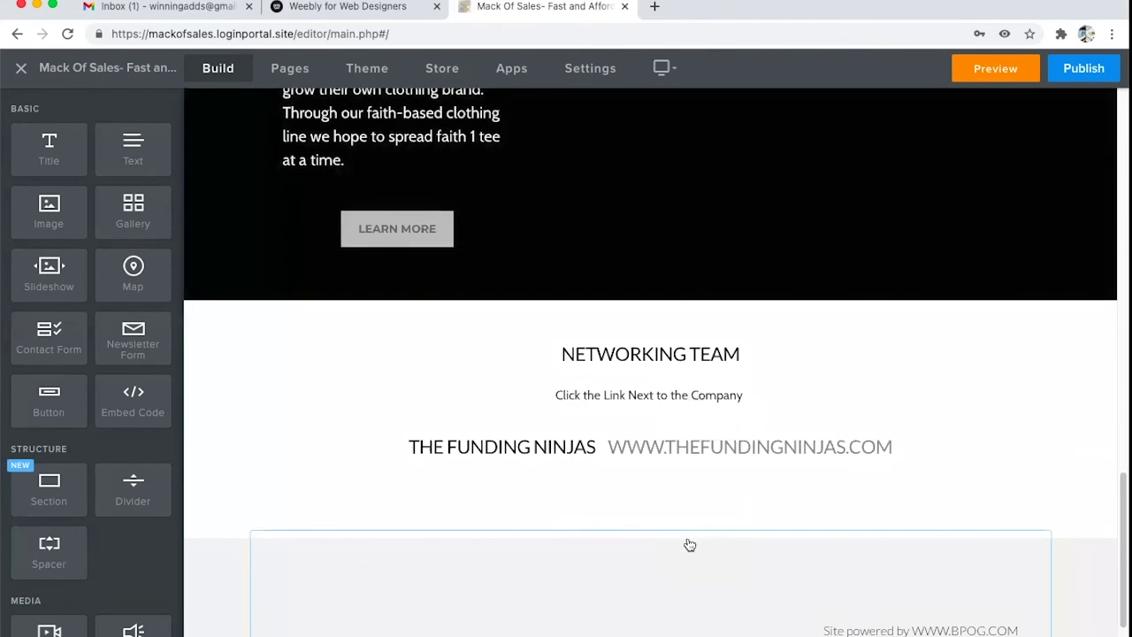
scroll(719, 535, "up", 5)
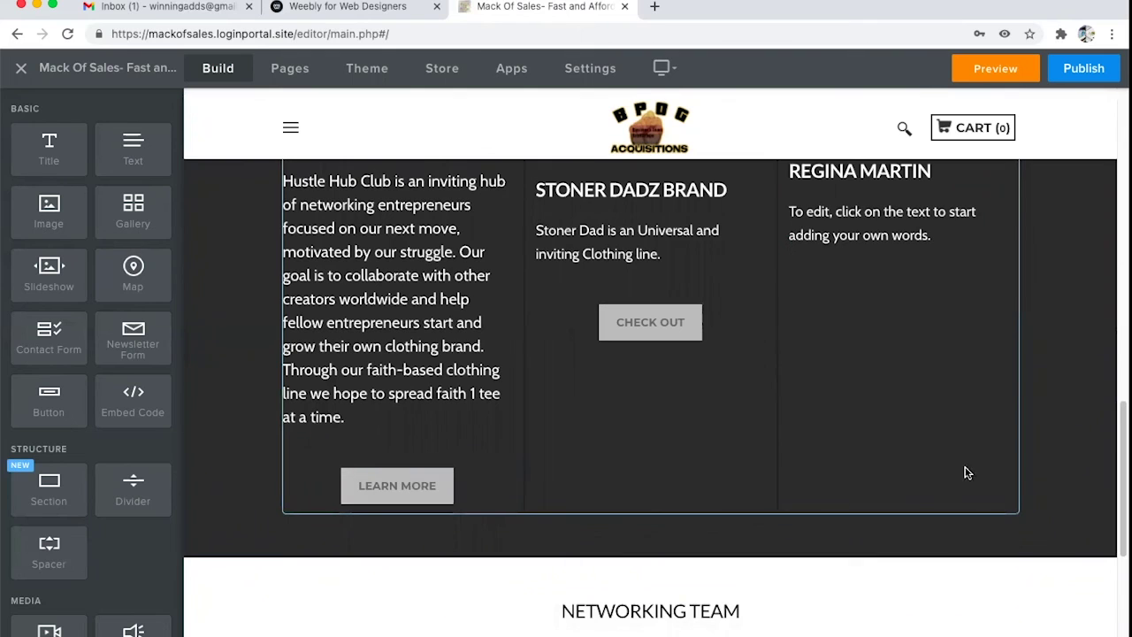
scroll(928, 495, "up", 2)
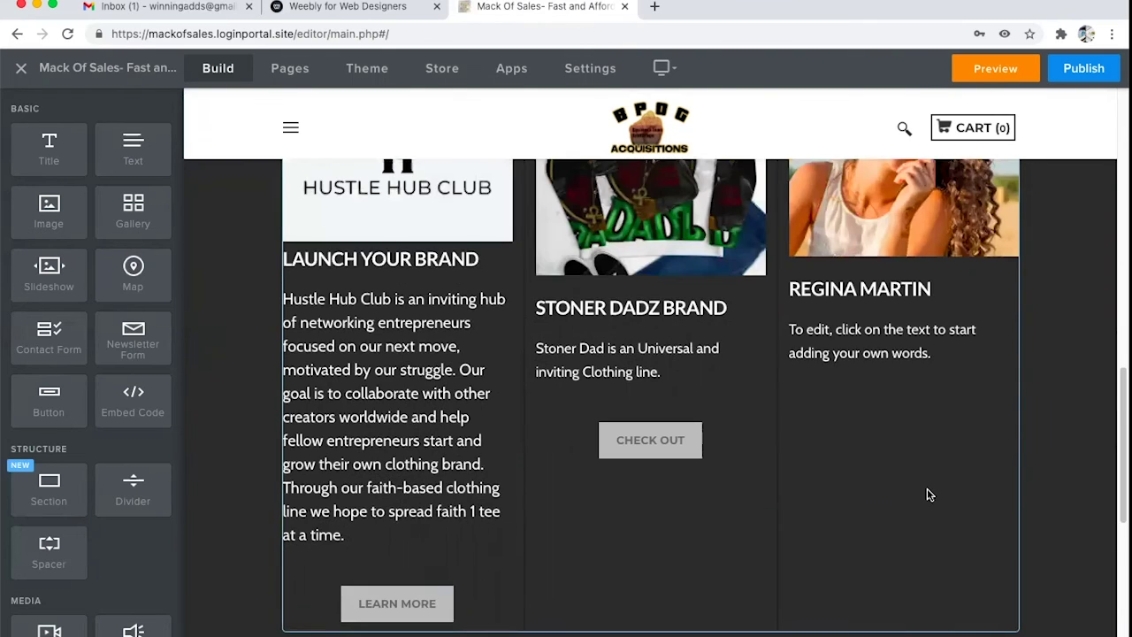
scroll(929, 498, "up", 4)
scroll(928, 495, "up", 2)
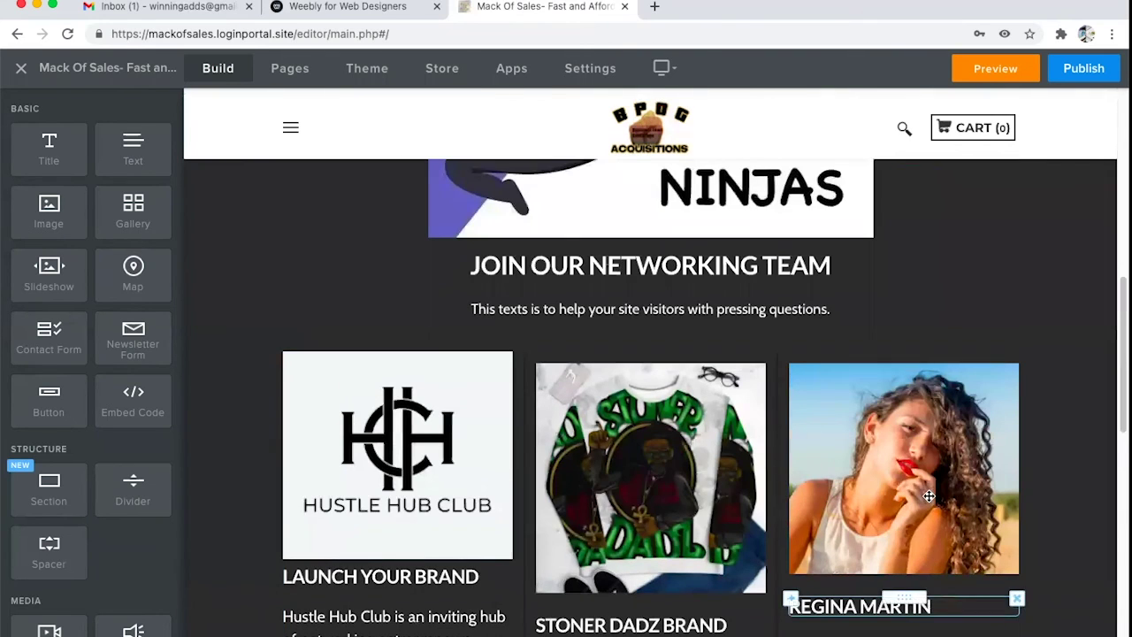
scroll(928, 497, "down", 4)
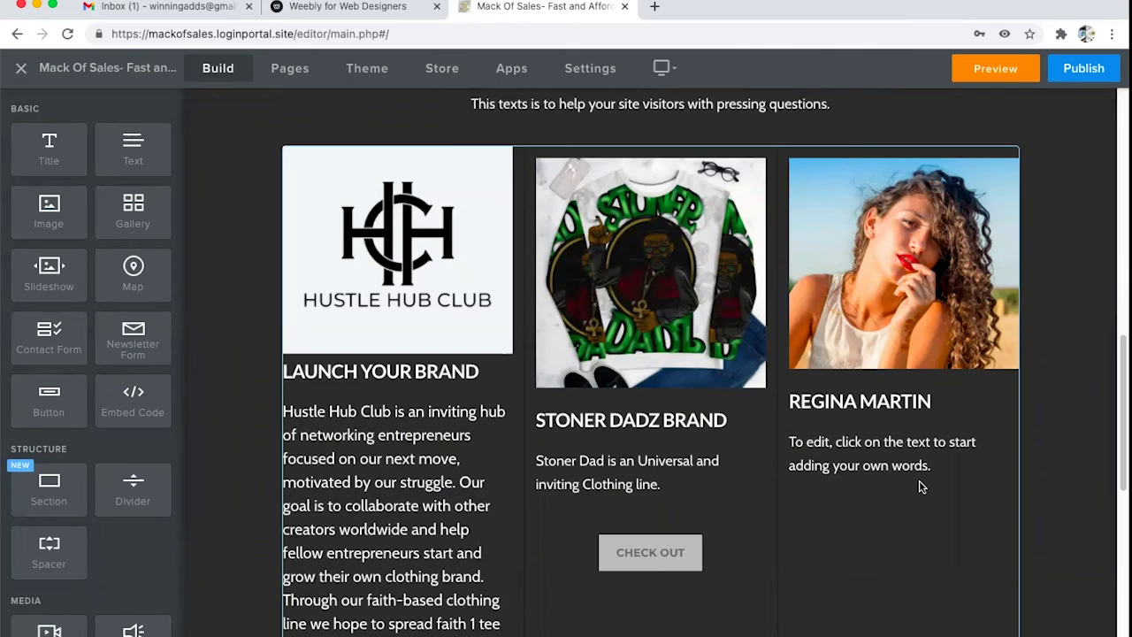
scroll(911, 482, "down", 3)
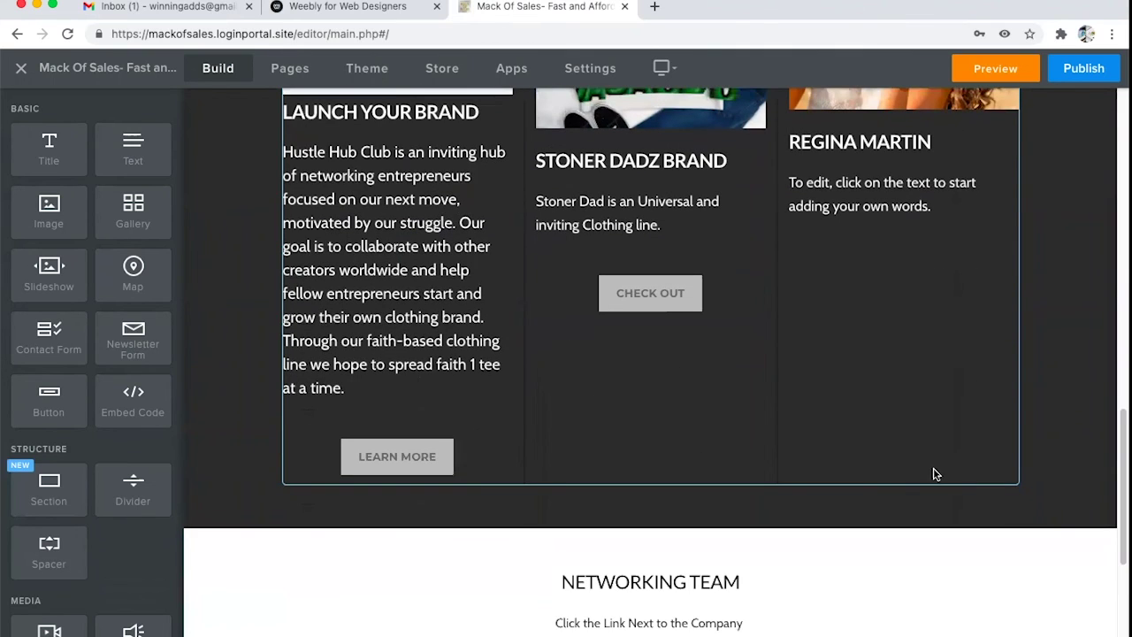